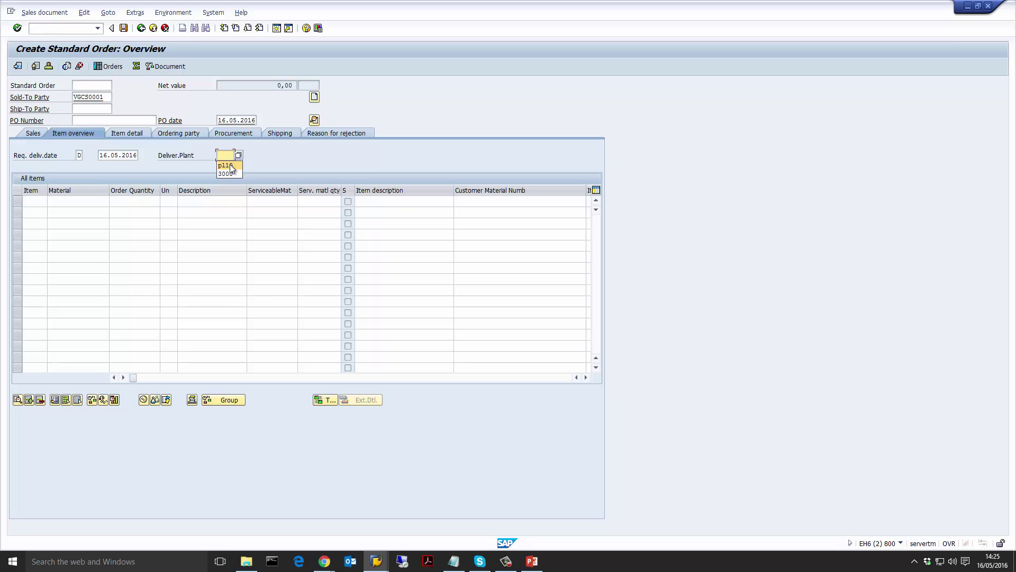
# Set the delivering plant of the standard order to PL10.
pyautogui.click(226, 165)
pyautogui.press('Return')
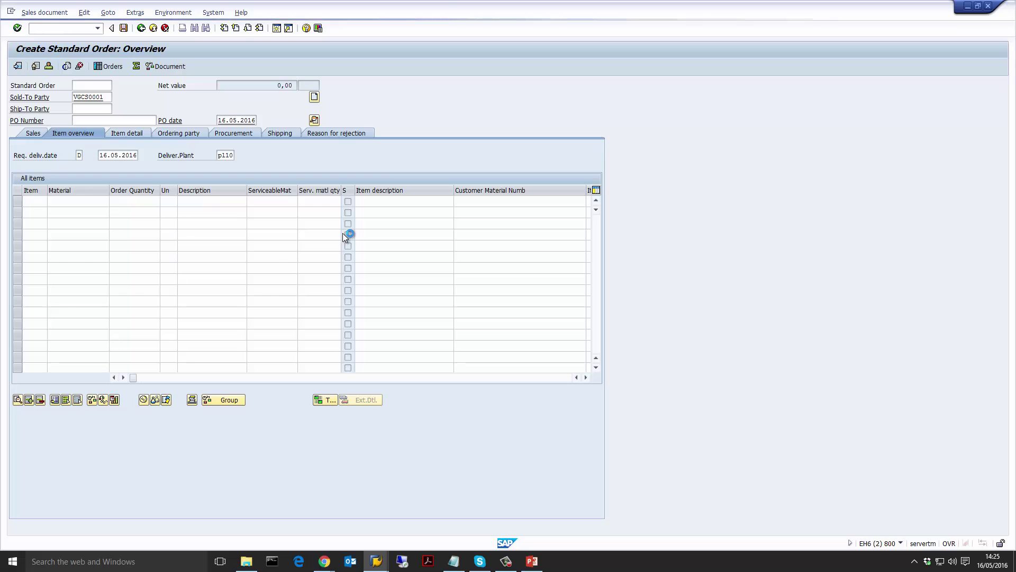
pyautogui.press('Return')
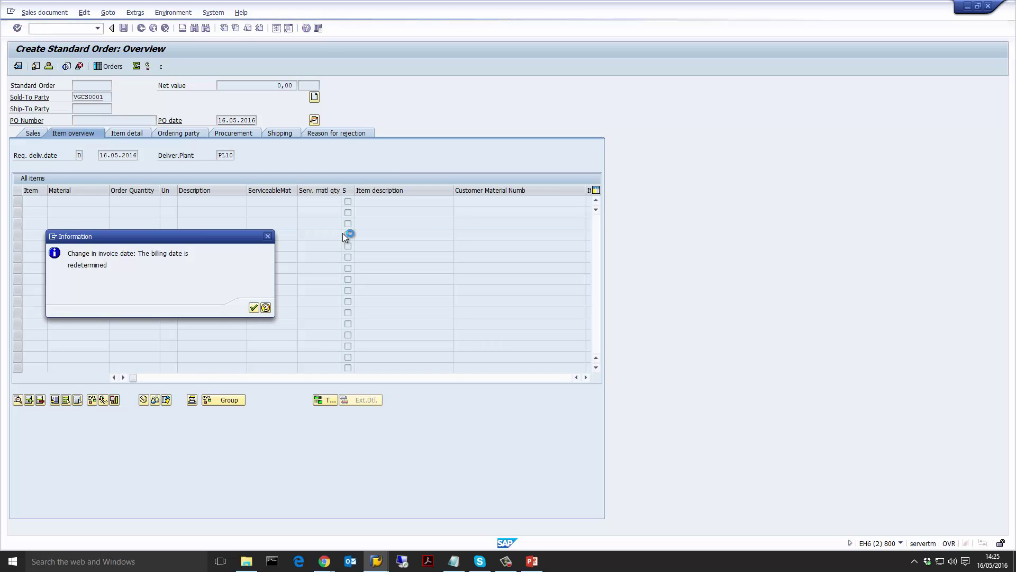
# Enter material ZSNCMAT1 with an order quantity of 5 as the order's first item.
pyautogui.click(86, 199)
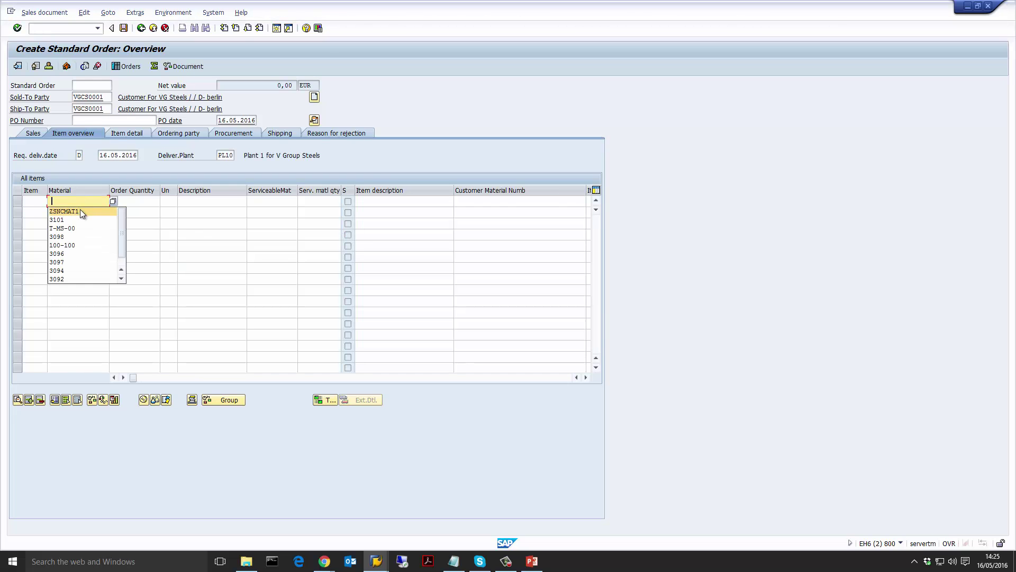
pyautogui.click(81, 209)
pyautogui.press('Tab')
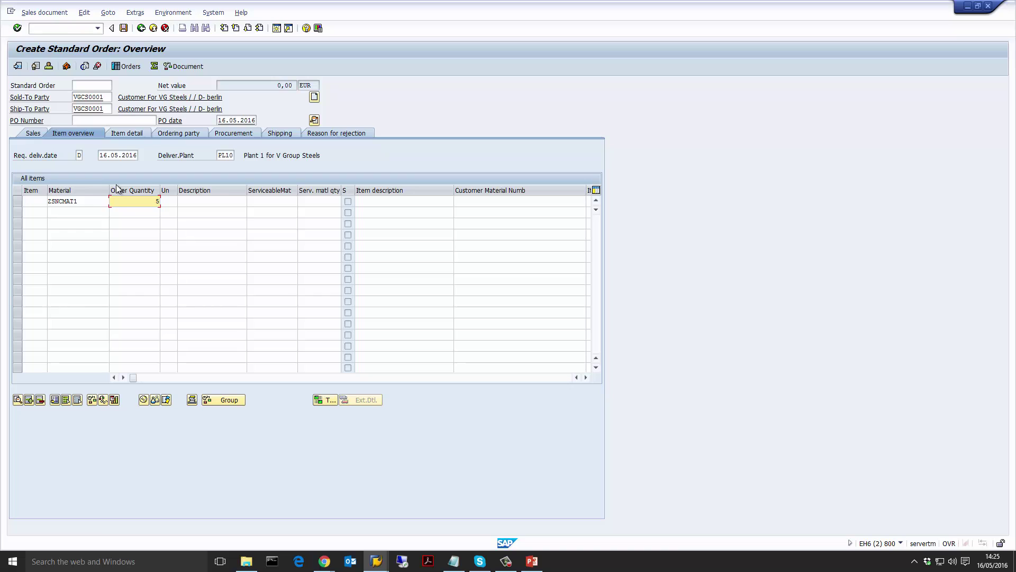
pyautogui.press('Return')
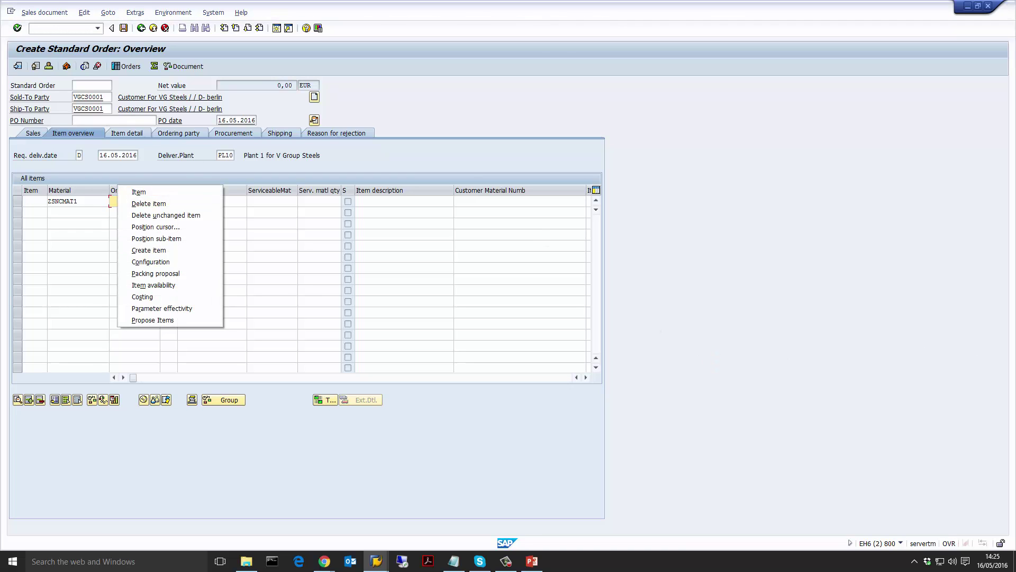
pyautogui.click(94, 200)
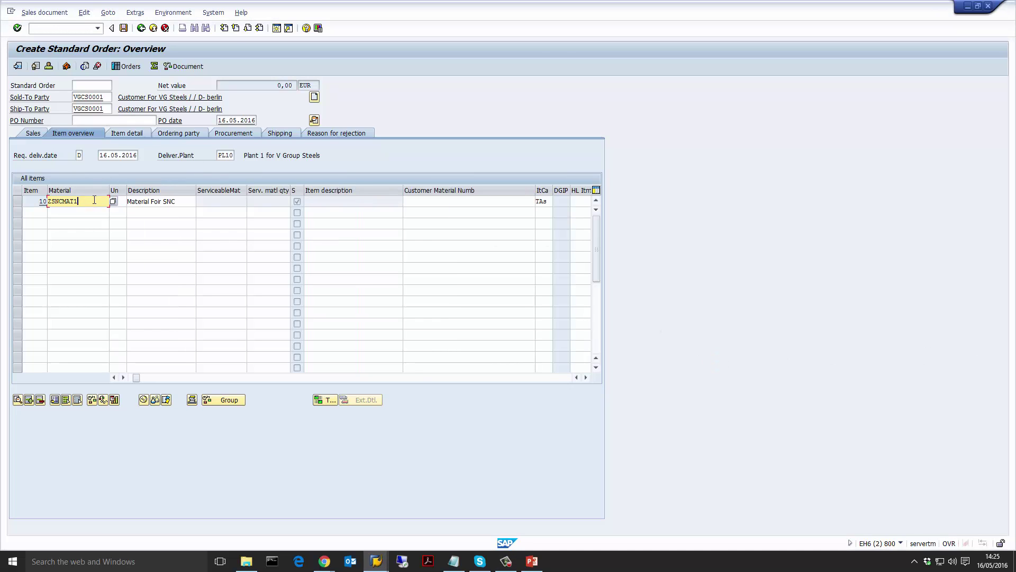
pyautogui.press('Return')
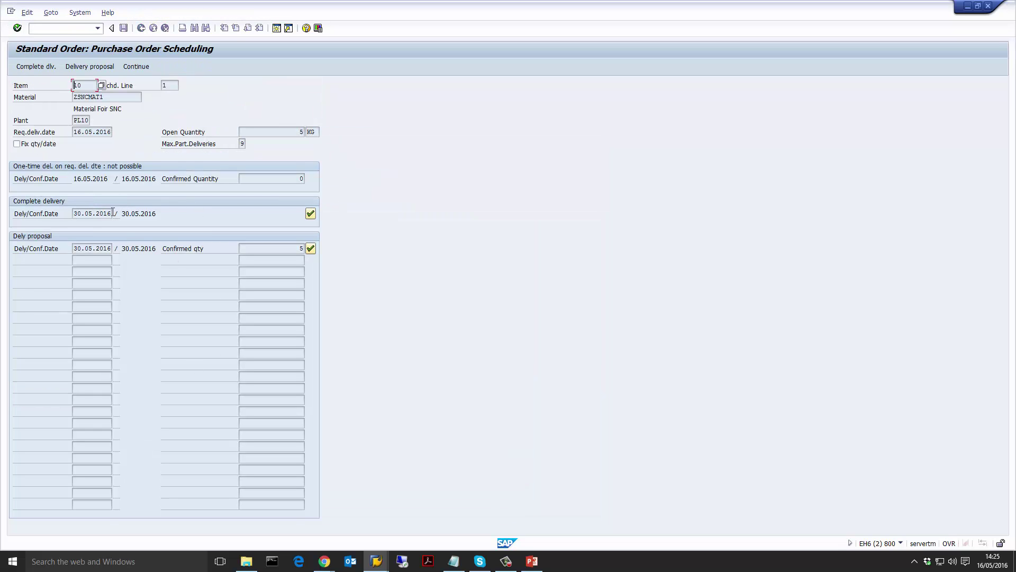
# Check the complete delivery date in the calendar and accept the delivery proposal for 30.05.2016.
pyautogui.moveTo(111, 213); pyautogui.dragTo(73, 213)
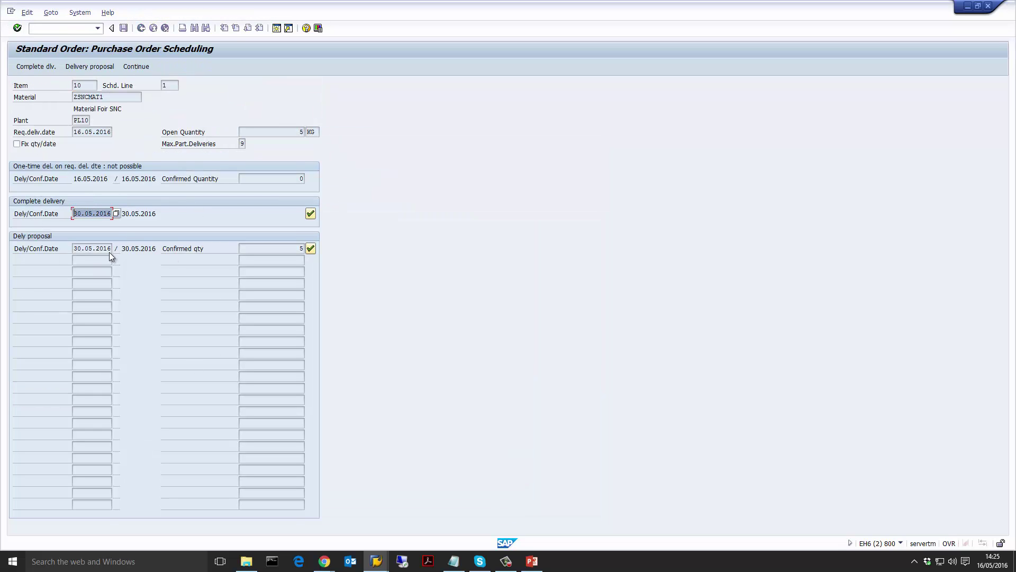
pyautogui.click(117, 214)
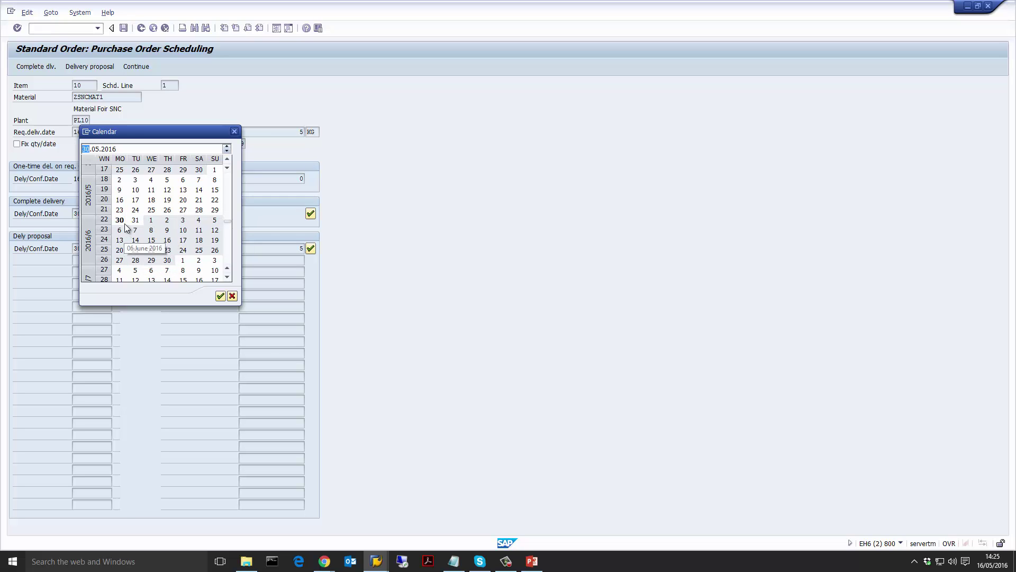
pyautogui.click(220, 296)
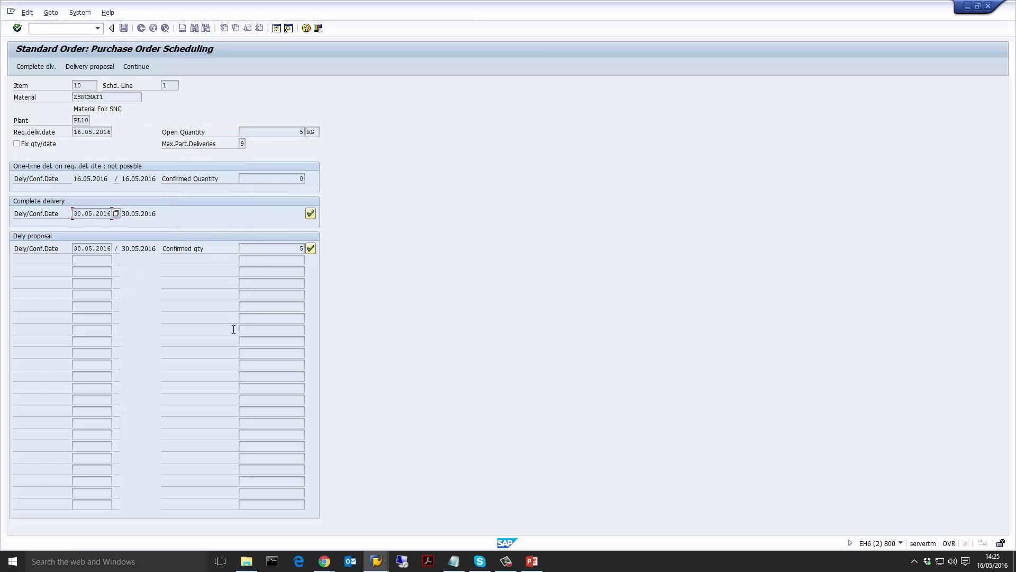
pyautogui.click(310, 248)
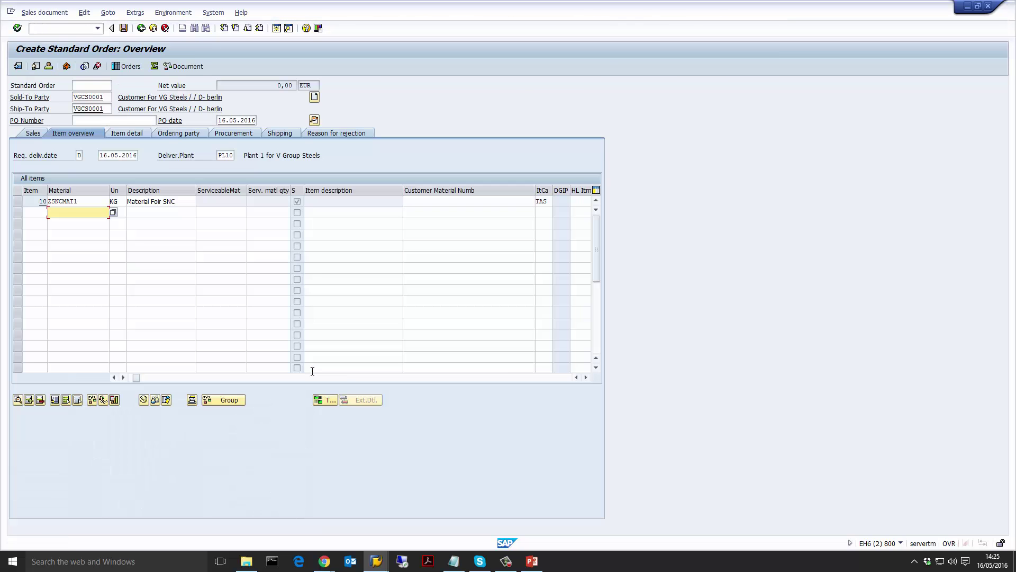
# Check the item category of item 10 and view the item's schedule lines.
pyautogui.doubleClick(543, 202)
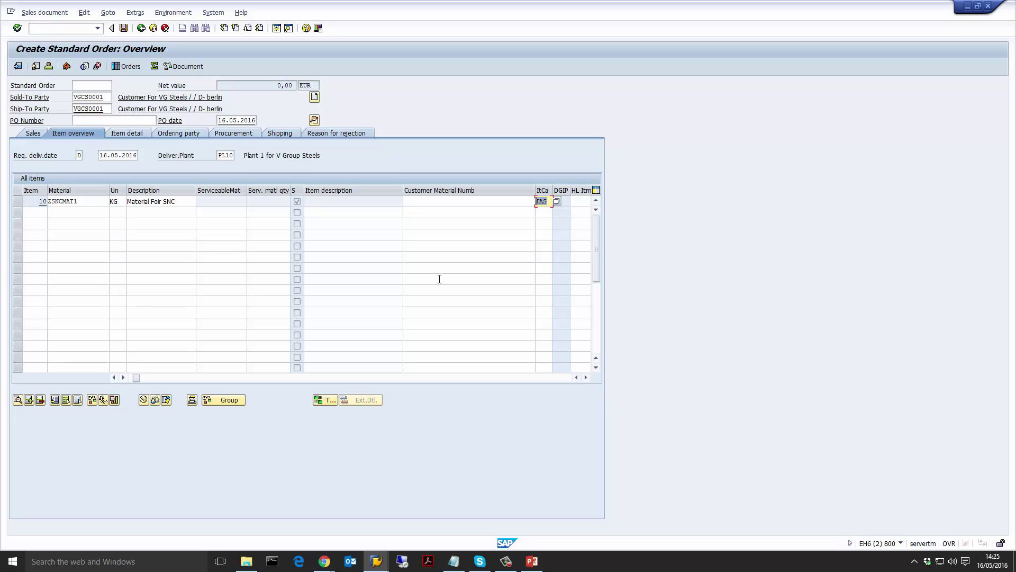
pyautogui.click(541, 202)
pyautogui.press('Return')
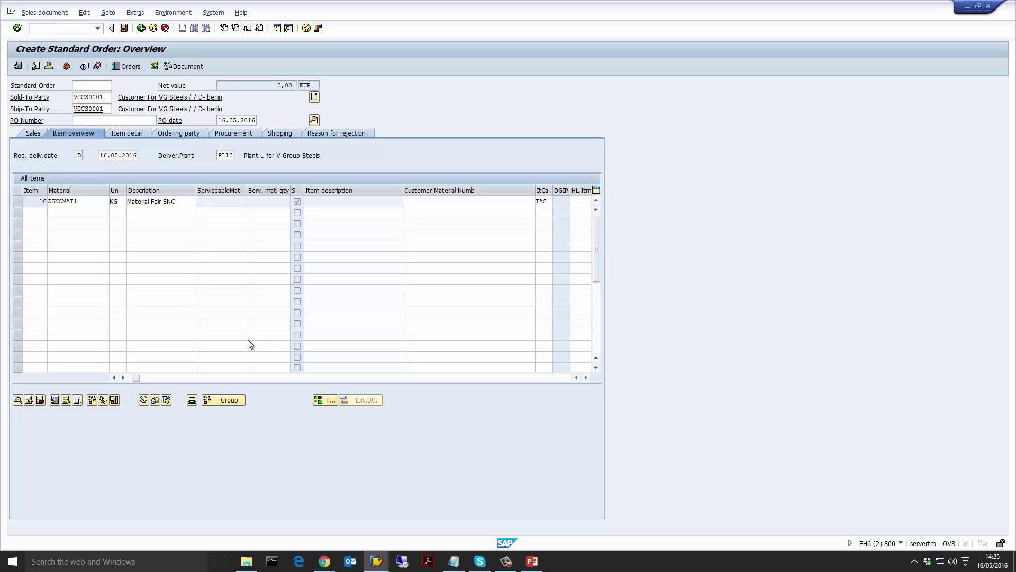
pyautogui.press('F2')
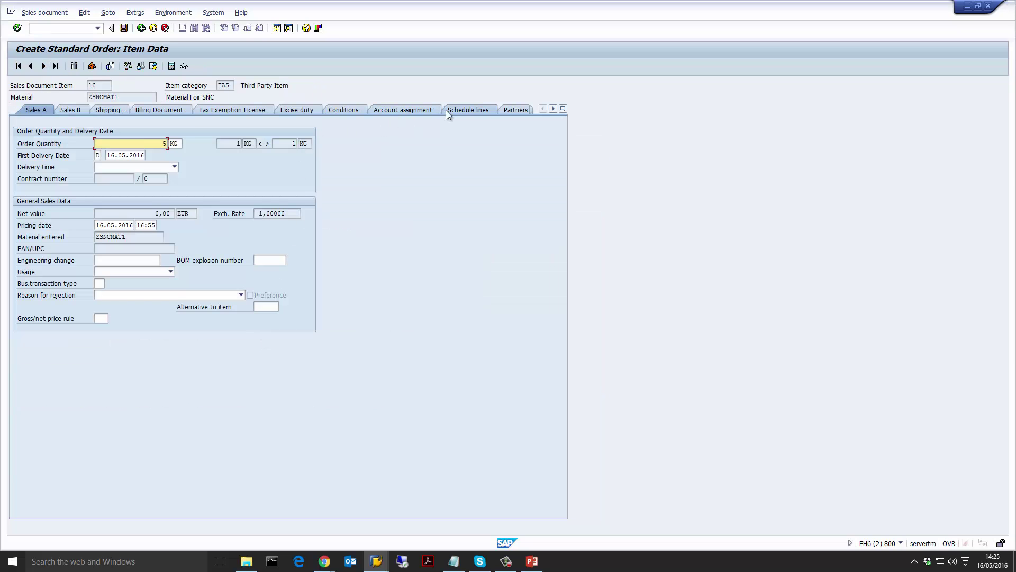
pyautogui.click(458, 109)
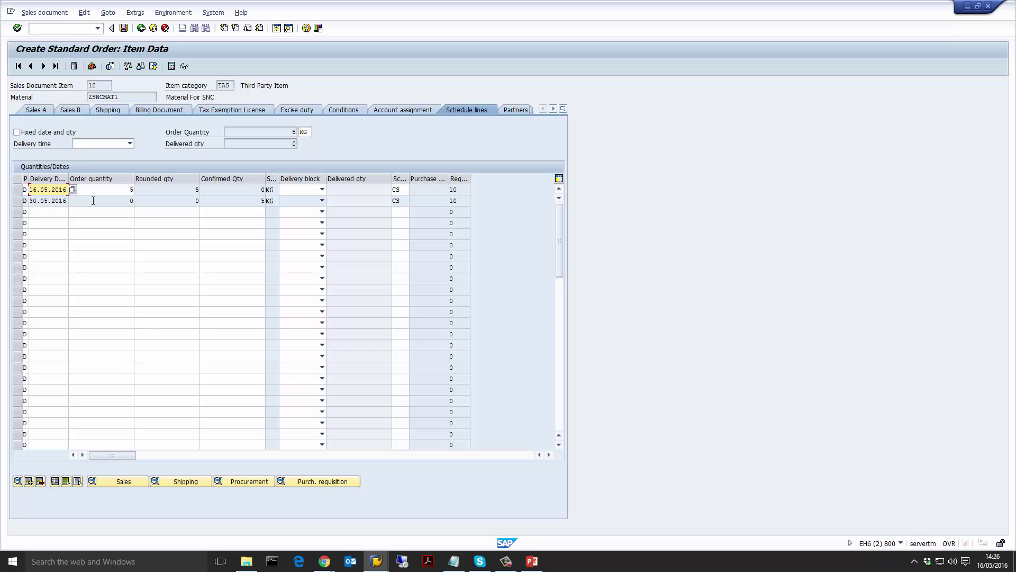
# Examine the procurement data and purchase requisition field of the 30.05.2016 schedule line, and return to the item data.
pyautogui.doubleClick(93, 200)
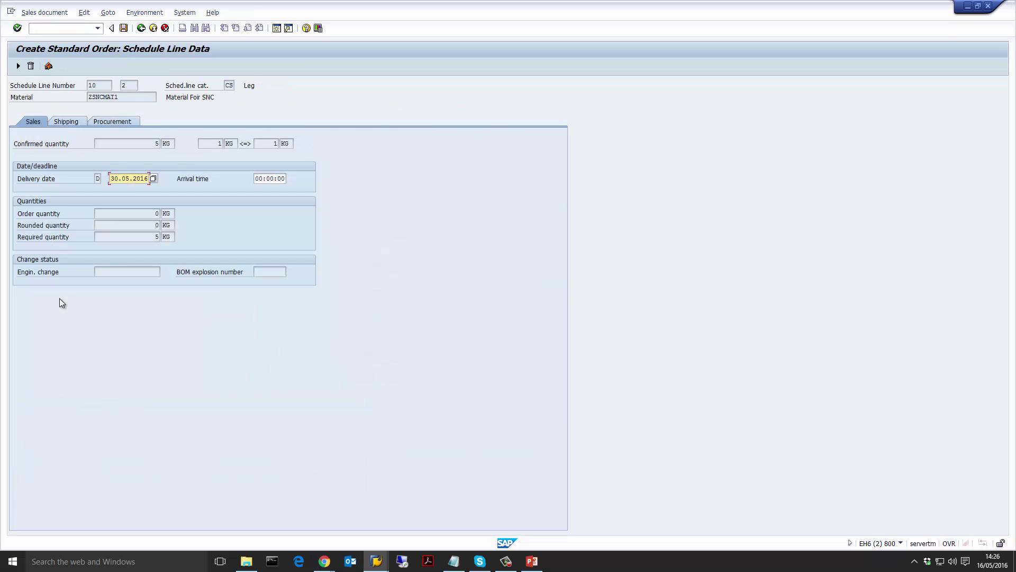
pyautogui.click(120, 272)
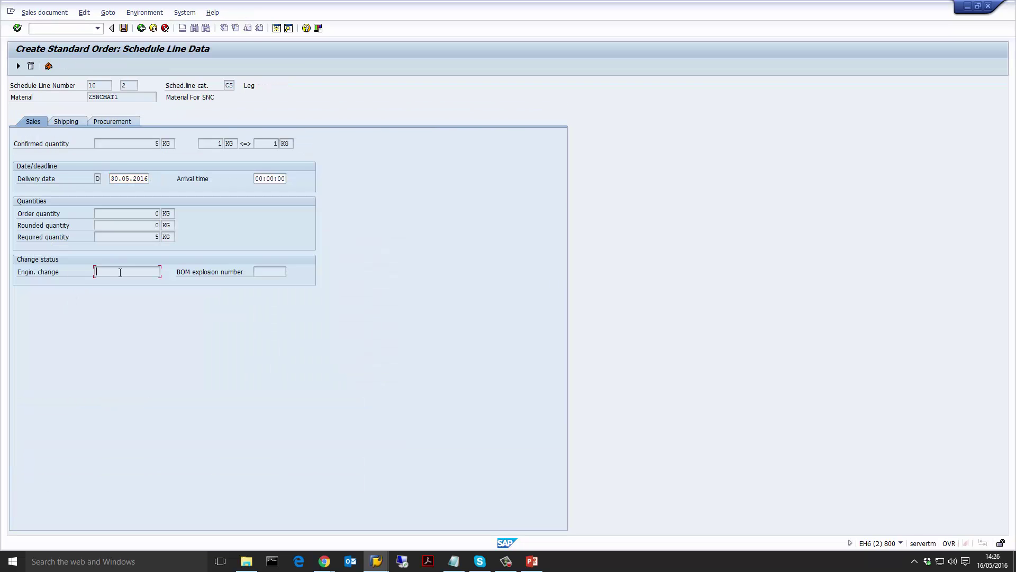
pyautogui.click(120, 121)
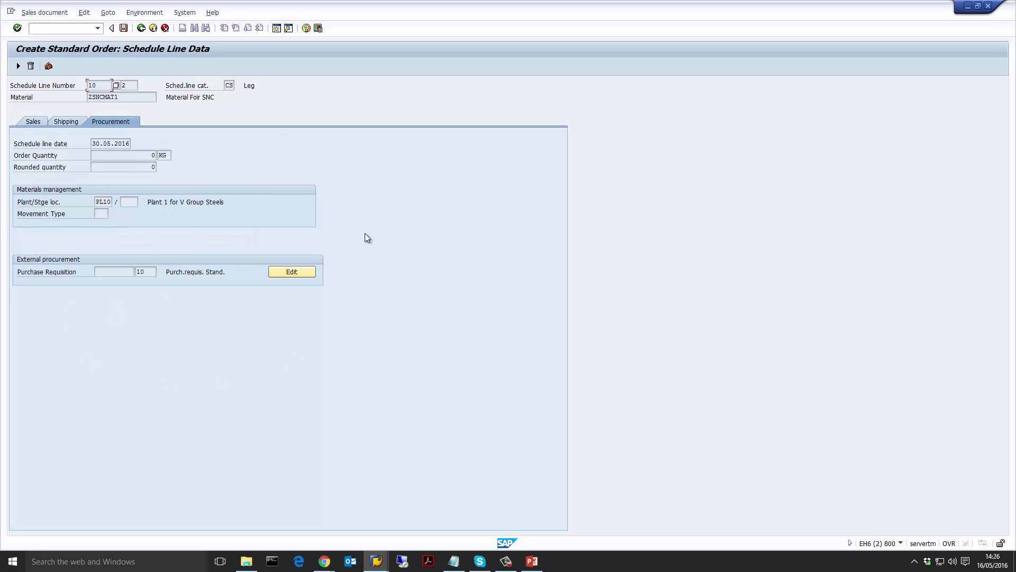
pyautogui.click(118, 272)
pyautogui.click(142, 28)
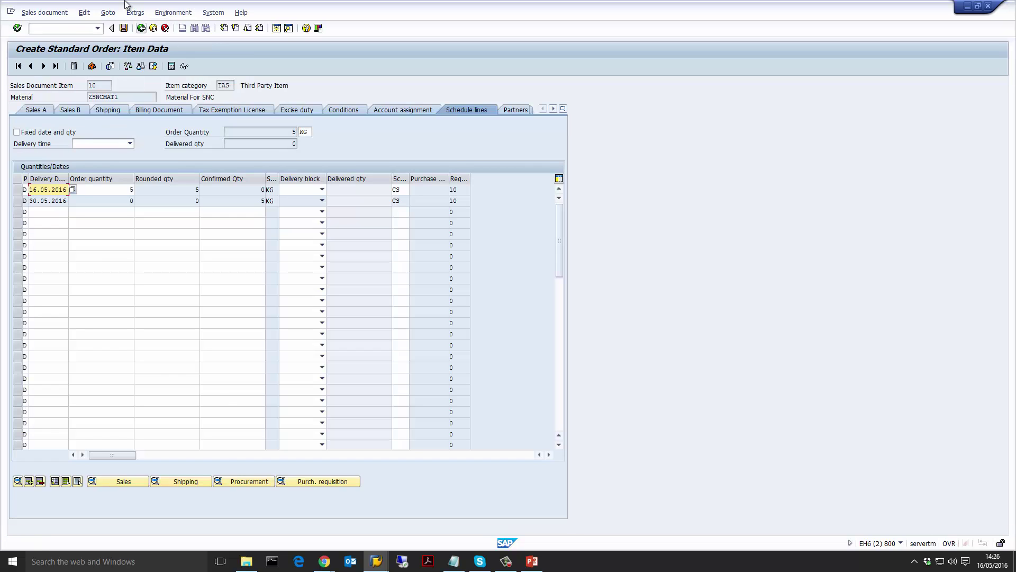
# Check the incoterms and terms of payment in the order header's billing data and save the standard order.
pyautogui.click(108, 12)
pyautogui.click(116, 37)
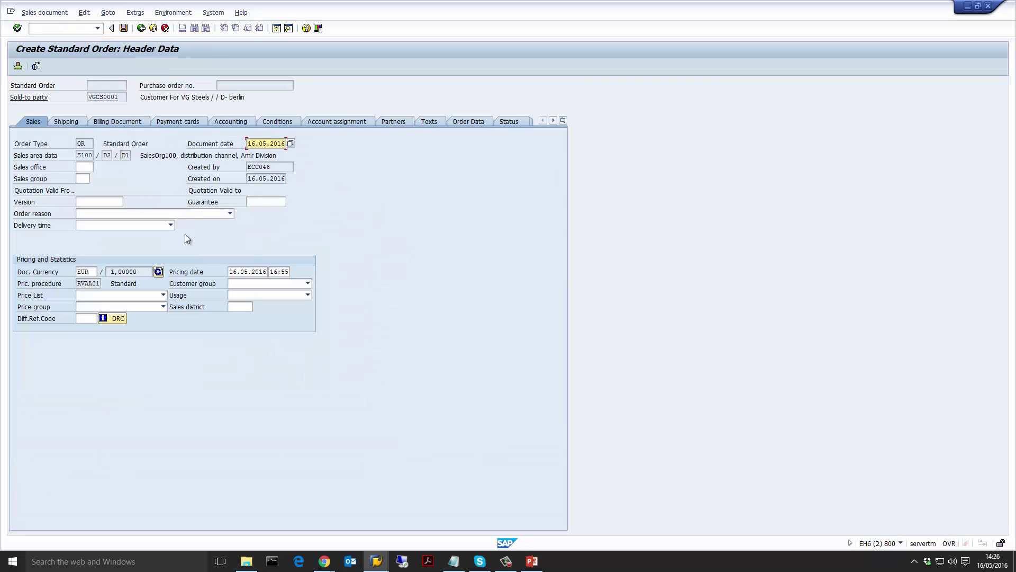
pyautogui.click(77, 124)
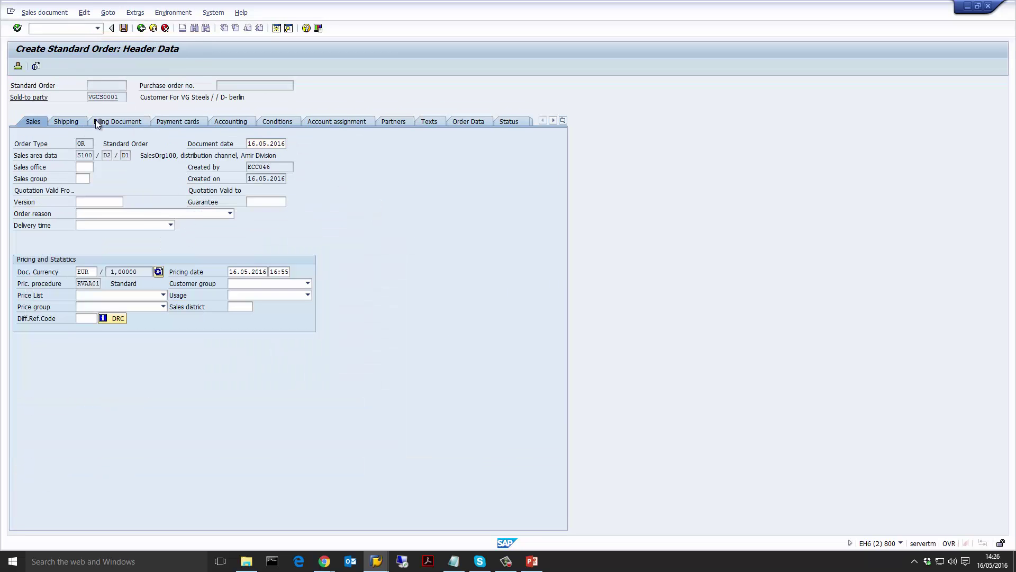
pyautogui.click(113, 121)
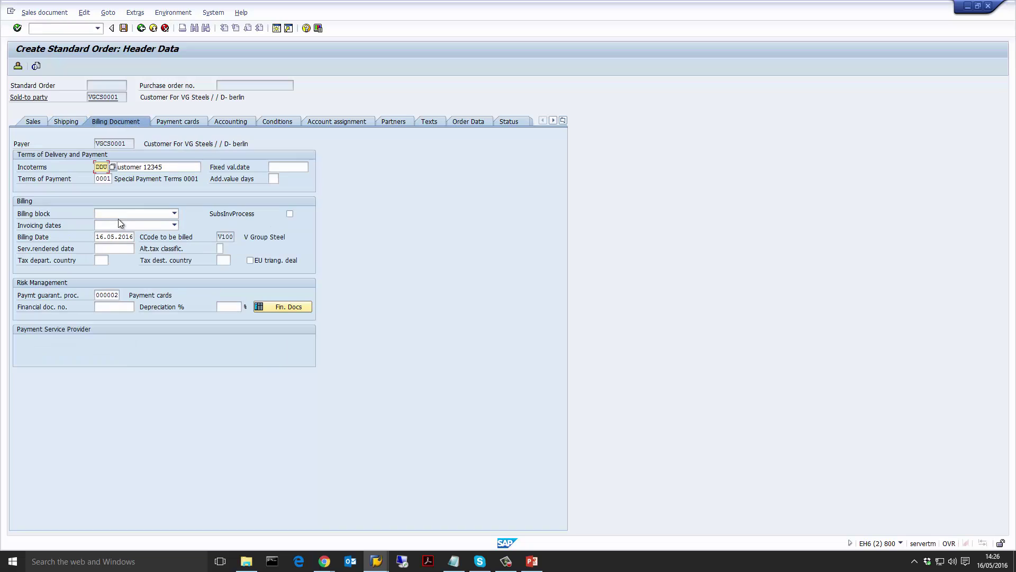
pyautogui.press('Tab')
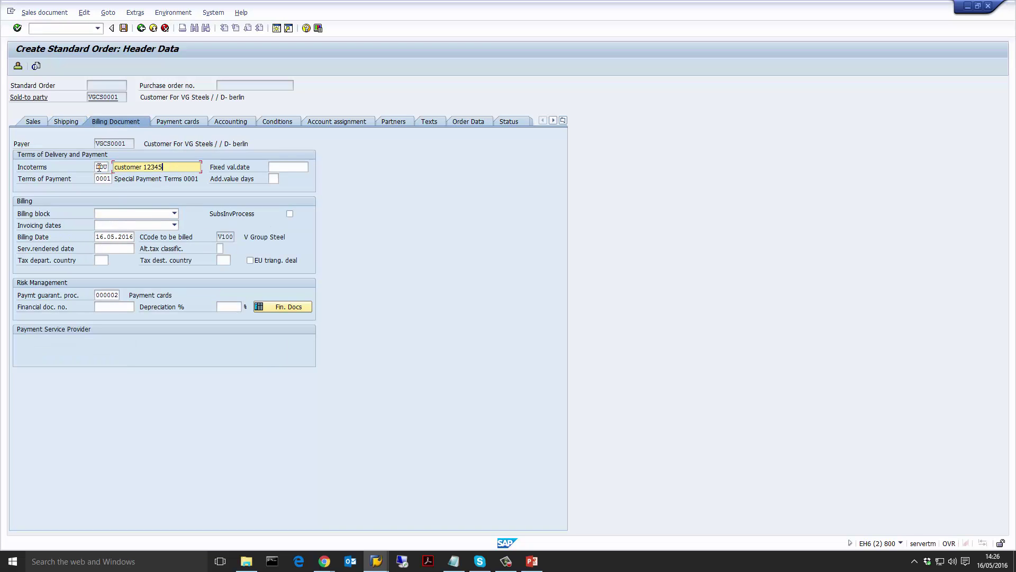
pyautogui.click(103, 180)
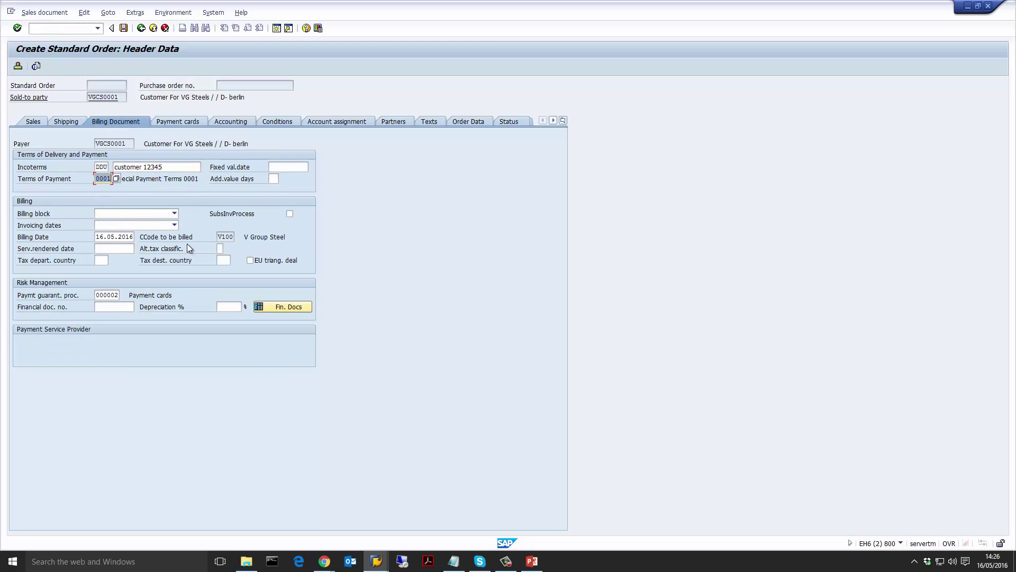
pyautogui.click(123, 29)
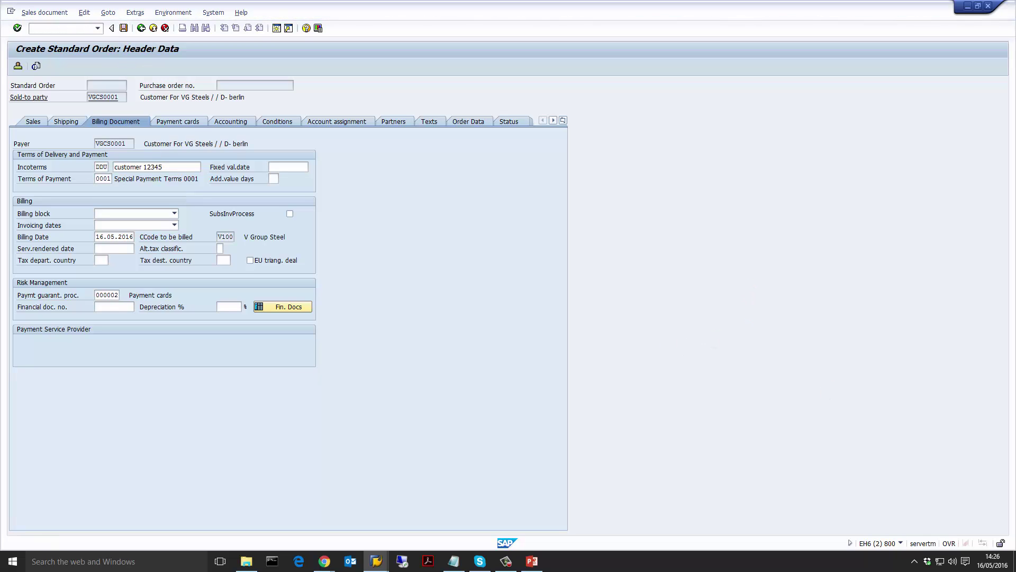
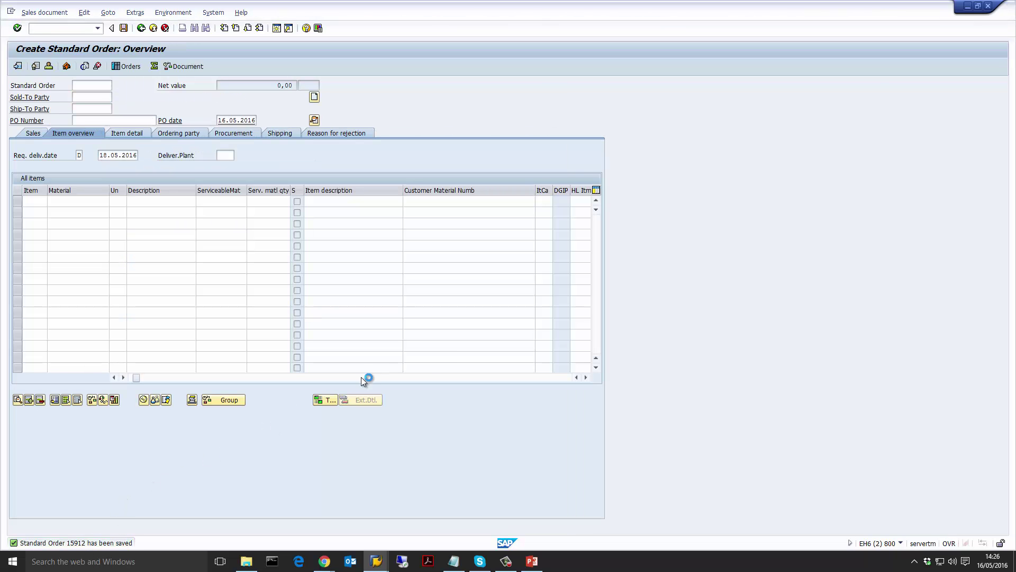
# Open the just saved standard order in display mode.
pyautogui.doubleClick(103, 130)
pyautogui.click(182, 105)
pyautogui.click(42, 13)
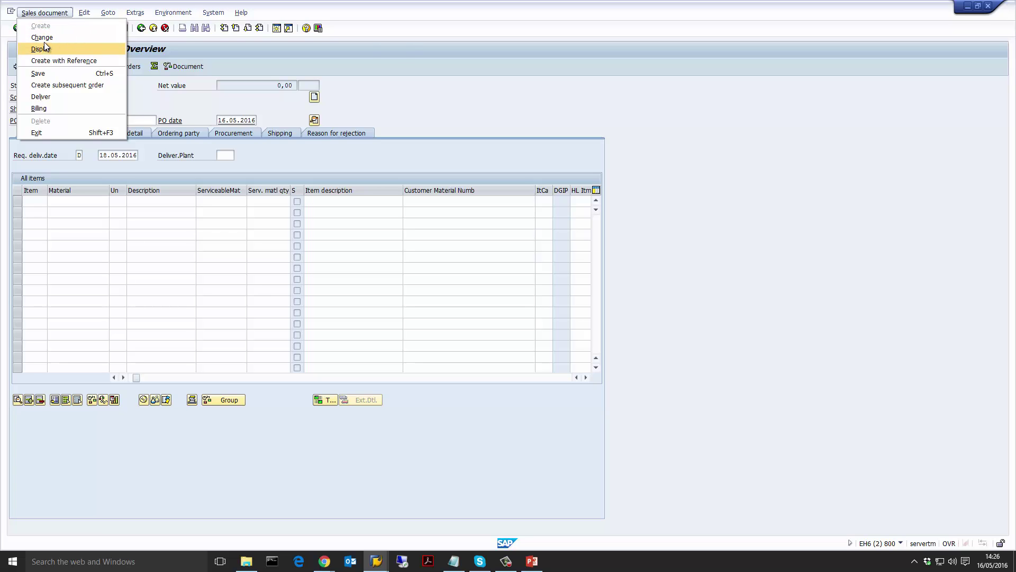
pyautogui.click(43, 45)
pyautogui.press('Return')
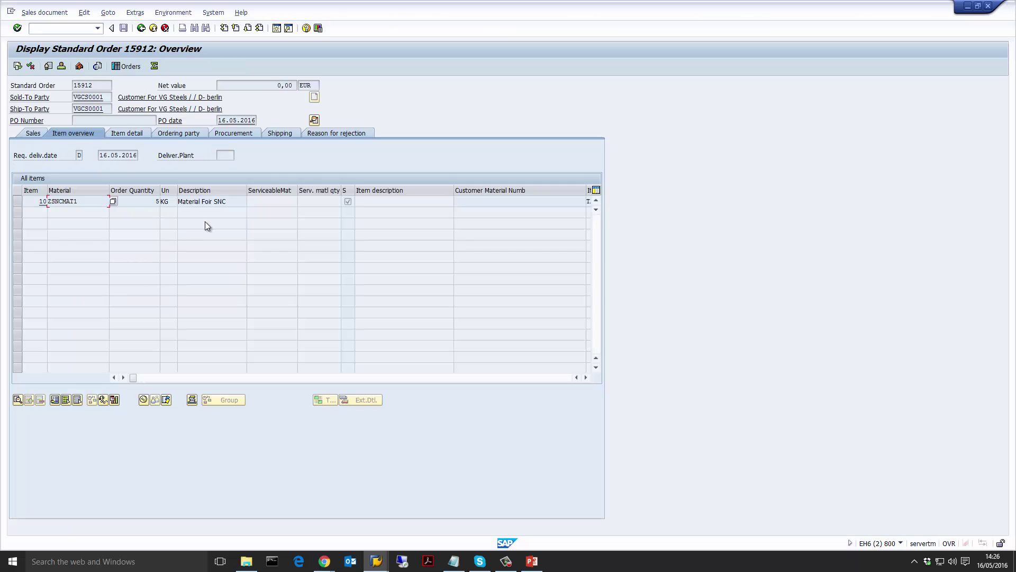
# Look up the purchase requisition number in the procurement data of item 10's 30.05.2016 schedule line.
pyautogui.doubleClick(211, 206)
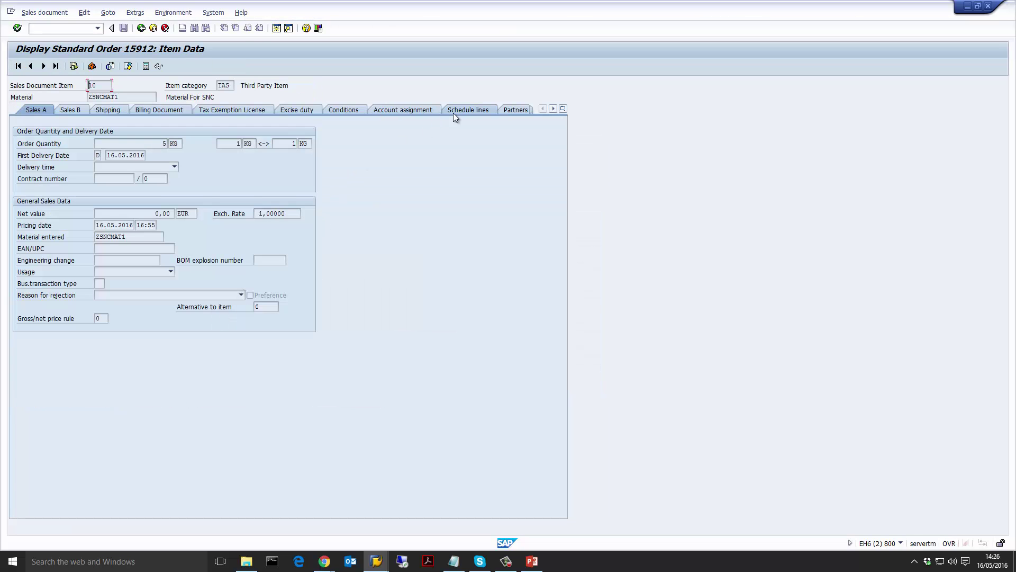
pyautogui.click(468, 110)
pyautogui.click(401, 201)
pyautogui.click(103, 206)
pyautogui.doubleClick(99, 202)
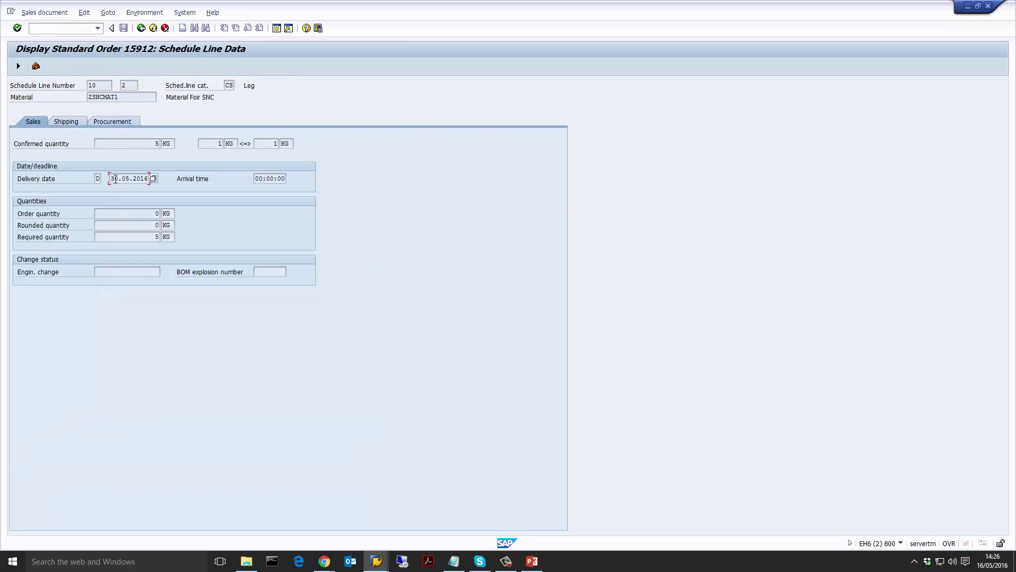
pyautogui.click(125, 125)
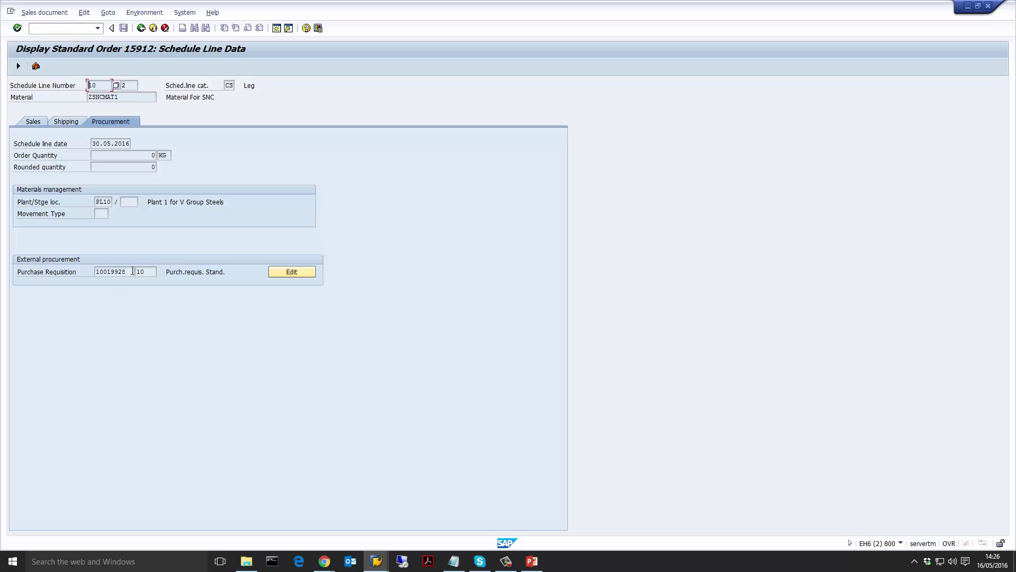
pyautogui.click(96, 272)
pyautogui.doubleClick(96, 271)
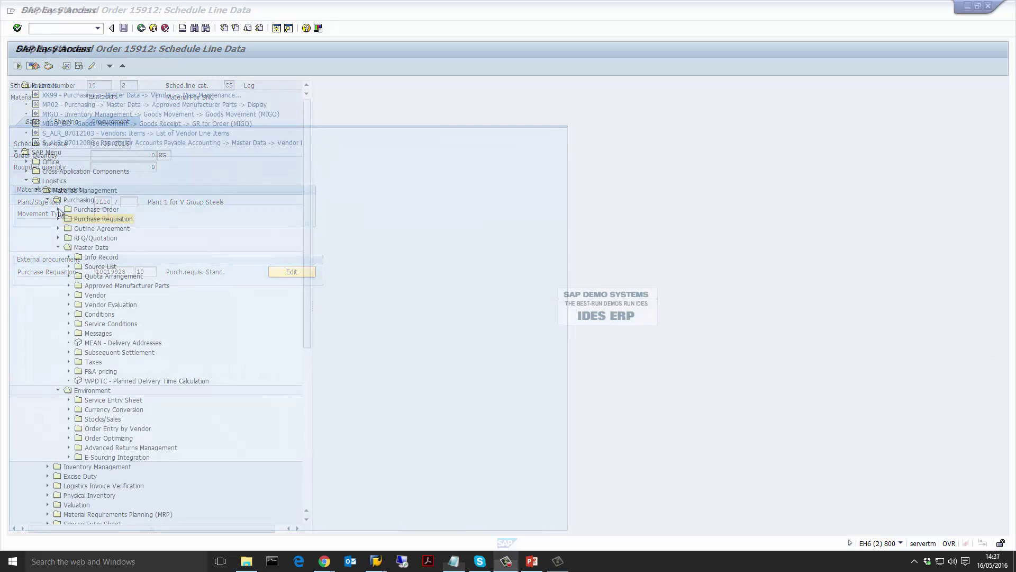
# Start creating a purchase order with a known vendor or supplying plant (ME21N).
pyautogui.click(58, 209)
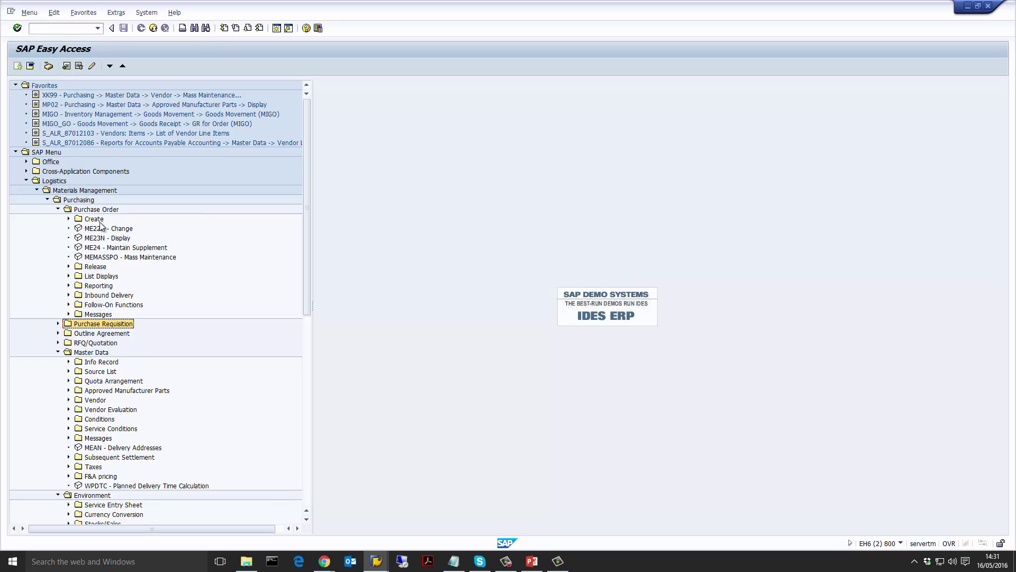
pyautogui.click(69, 218)
pyautogui.doubleClick(113, 231)
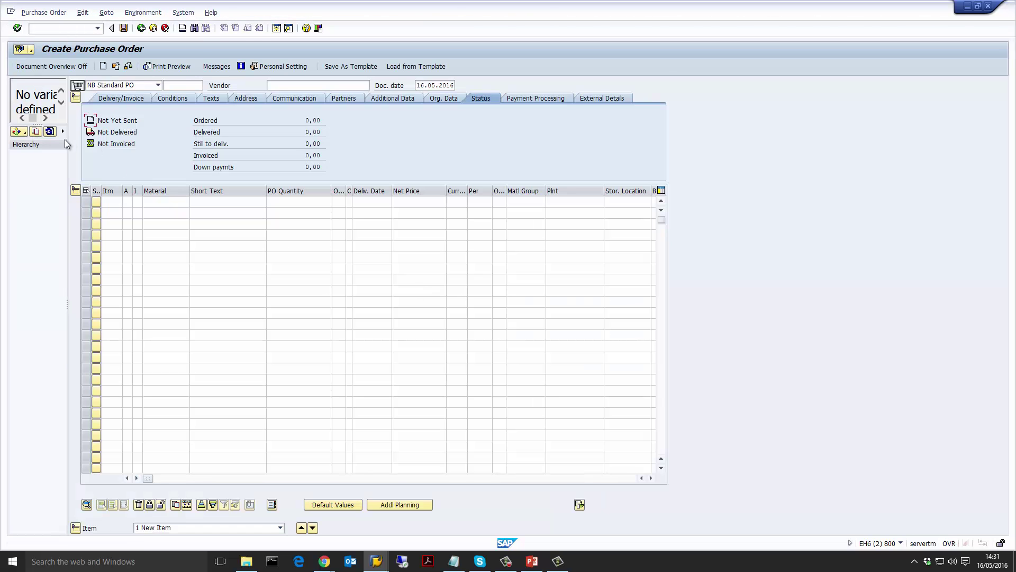
# Find the sales order's purchase requisition by its number and material ZSNCMAT1, and adopt it into the new purchase order.
pyautogui.click(24, 133)
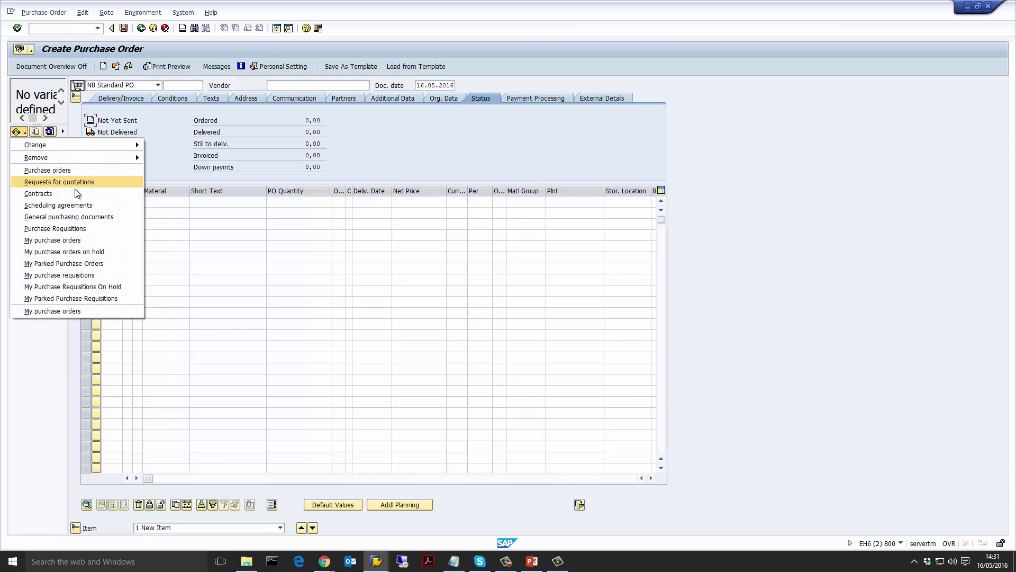
pyautogui.click(78, 227)
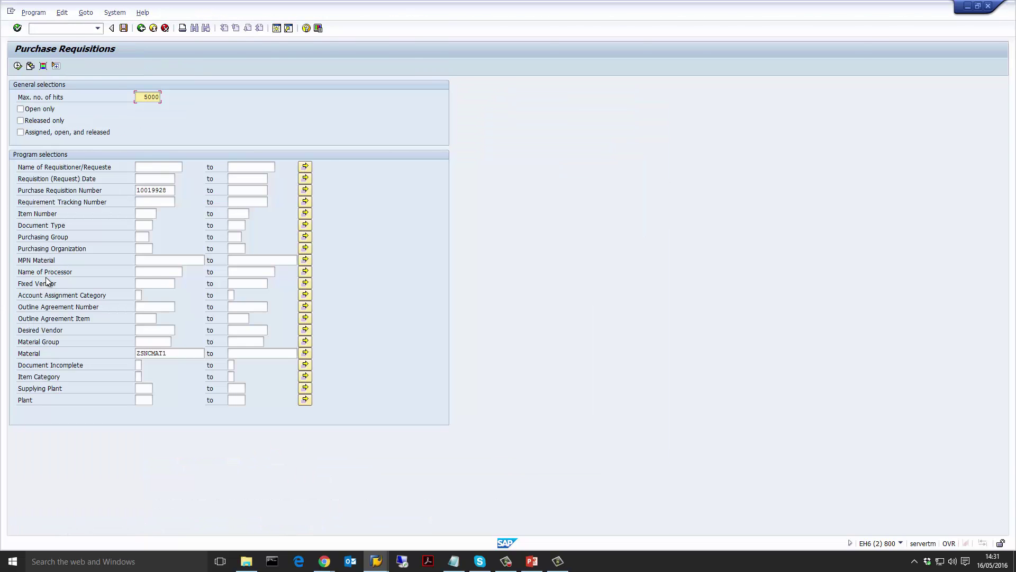
pyautogui.click(169, 190)
pyautogui.click(18, 66)
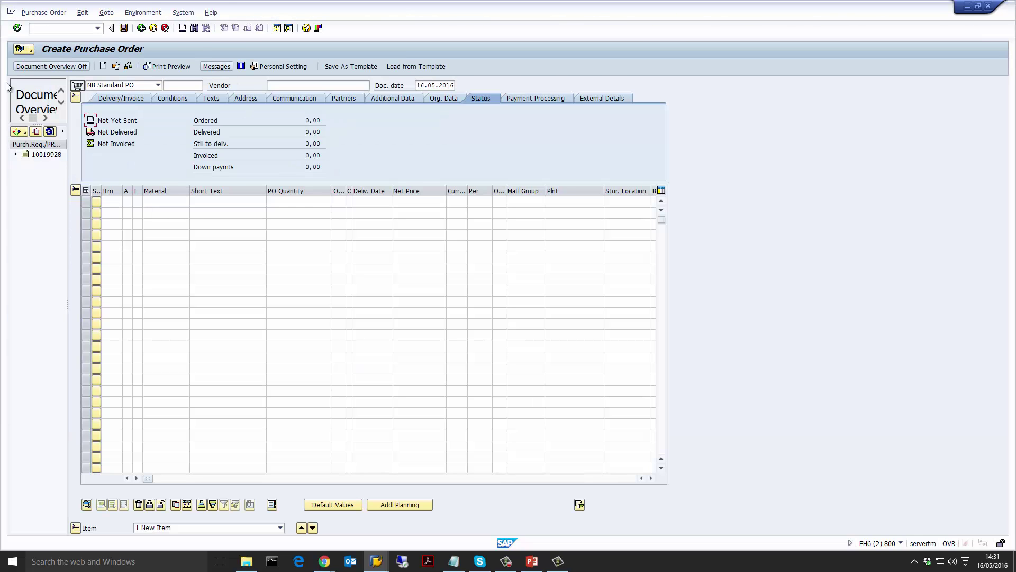
pyautogui.moveTo(46, 154); pyautogui.dragTo(82, 87)
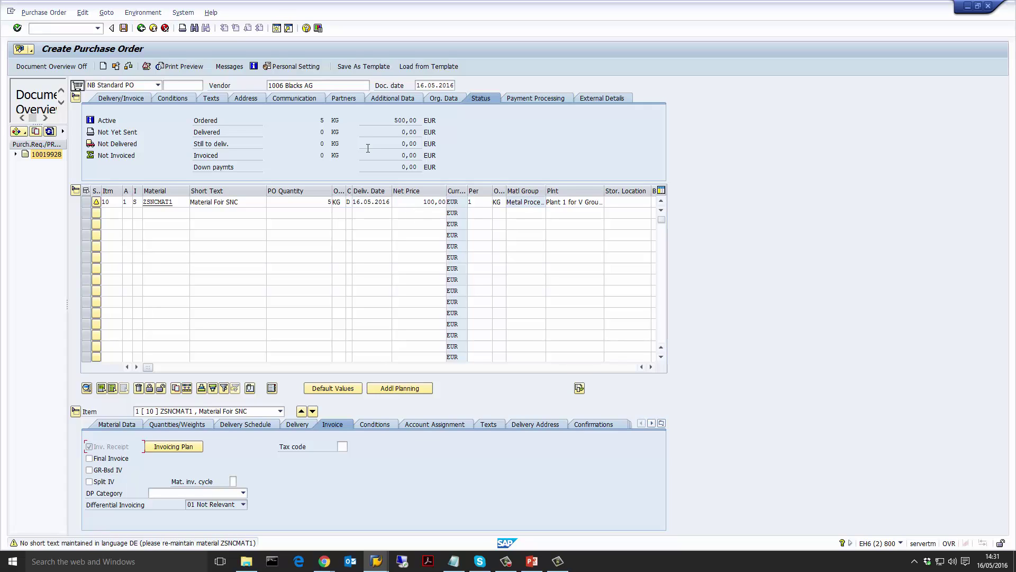
# Check the purchase order's vendor and its full address details in the header.
pyautogui.moveTo(366, 85); pyautogui.dragTo(268, 86)
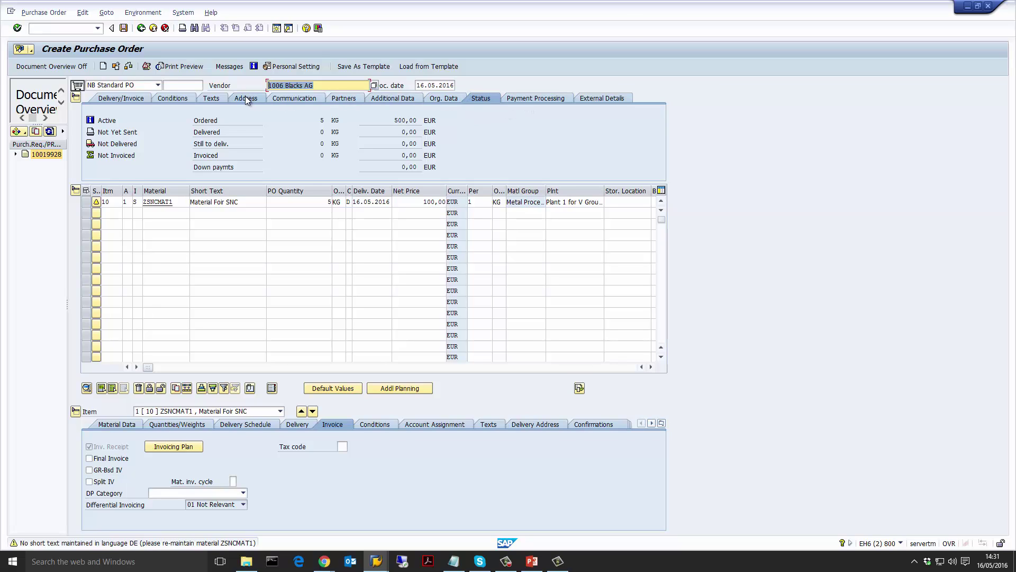
pyautogui.click(305, 191)
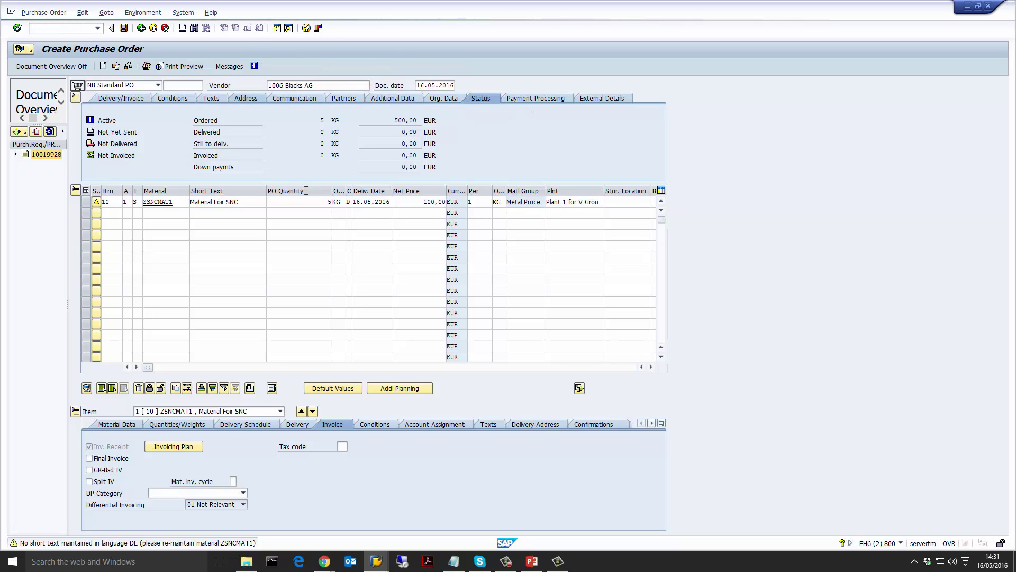
pyautogui.click(246, 98)
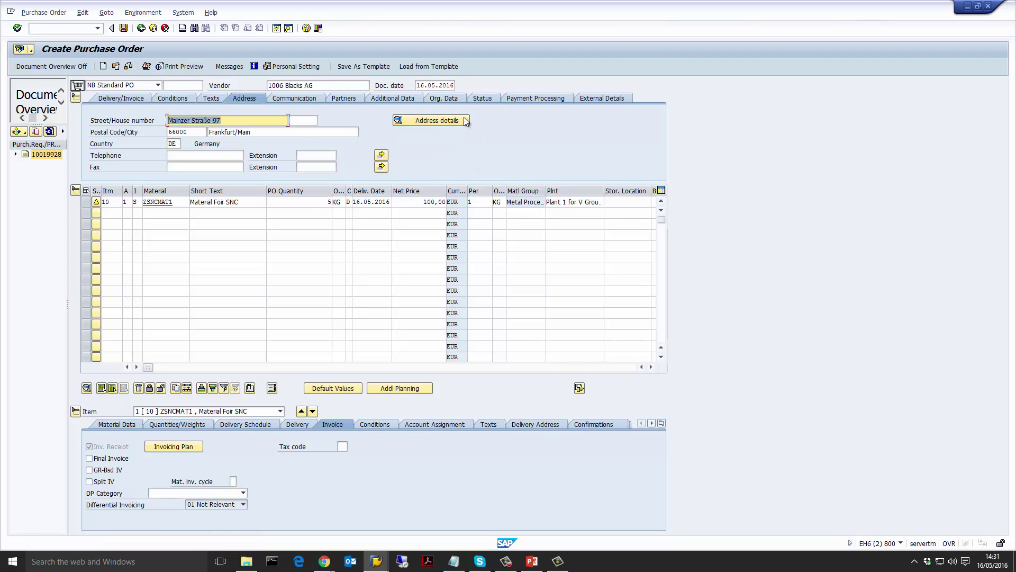
pyautogui.click(434, 118)
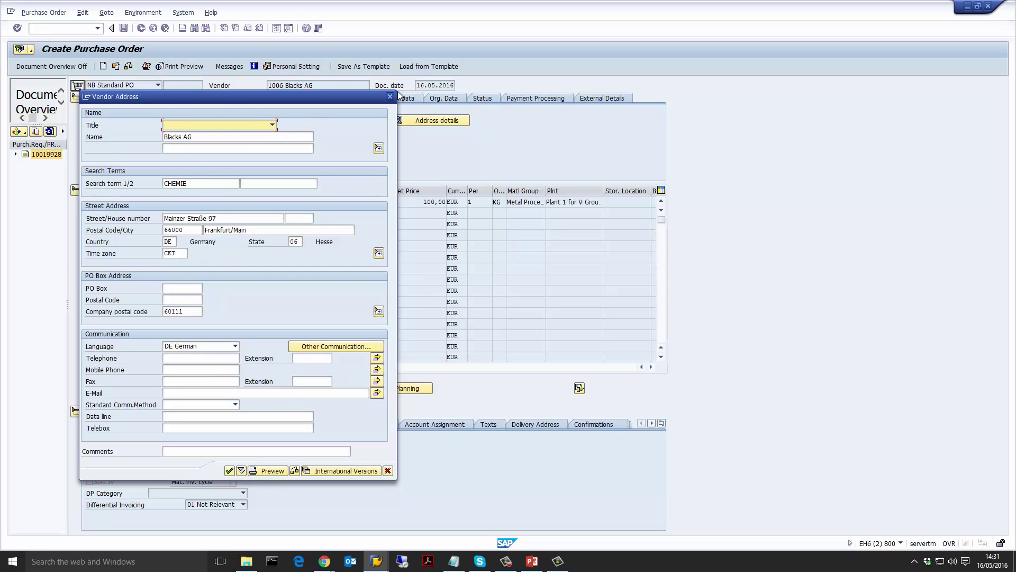
pyautogui.press('Return')
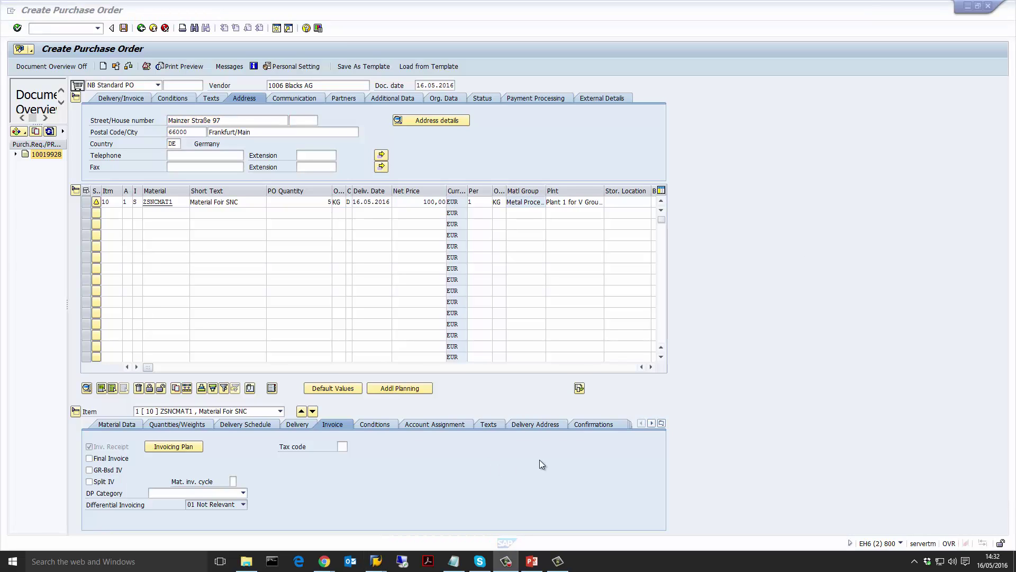
# Examine the full details of item 10's delivery address and close them.
pyautogui.click(552, 425)
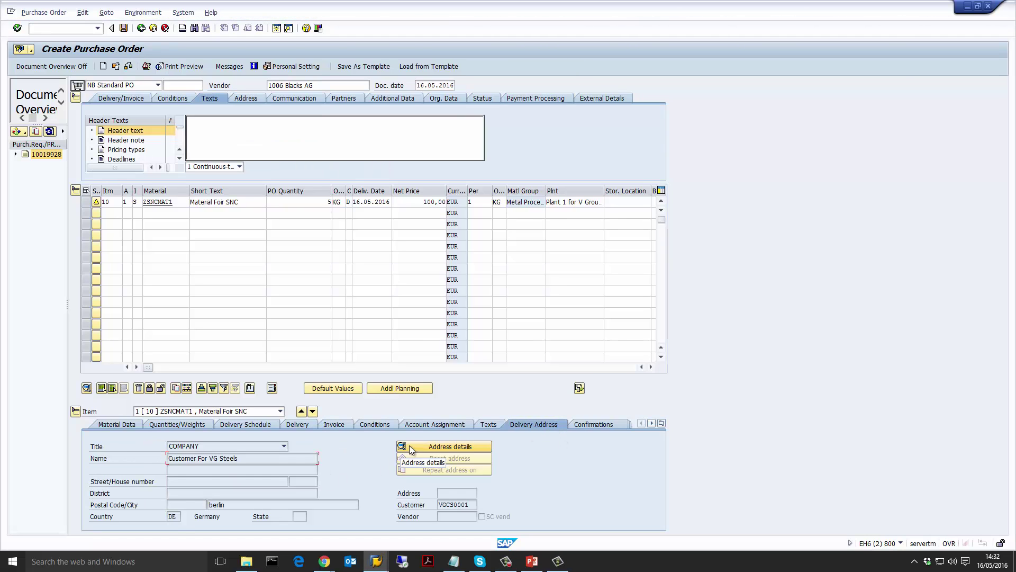
pyautogui.click(193, 186)
pyautogui.click(242, 138)
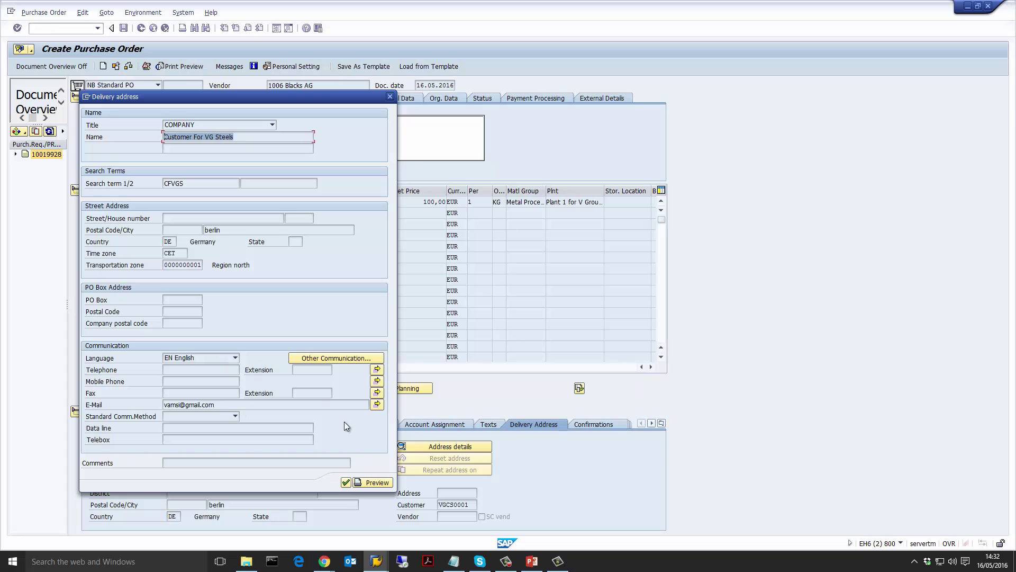
pyautogui.click(344, 485)
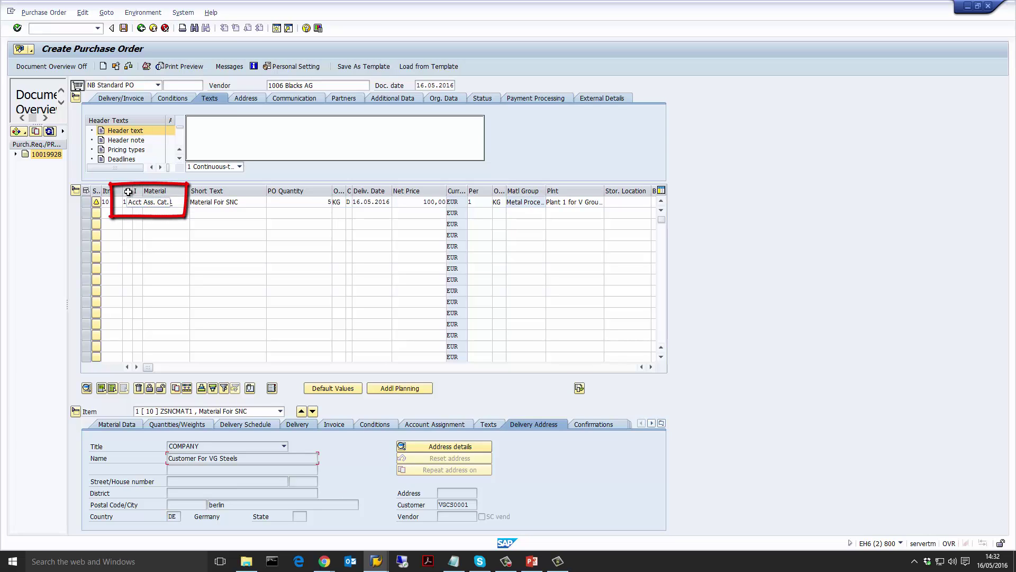
# Widen the account assignment category column and look up the meaning of item 10's category 1.
pyautogui.moveTo(128, 192); pyautogui.dragTo(135, 192)
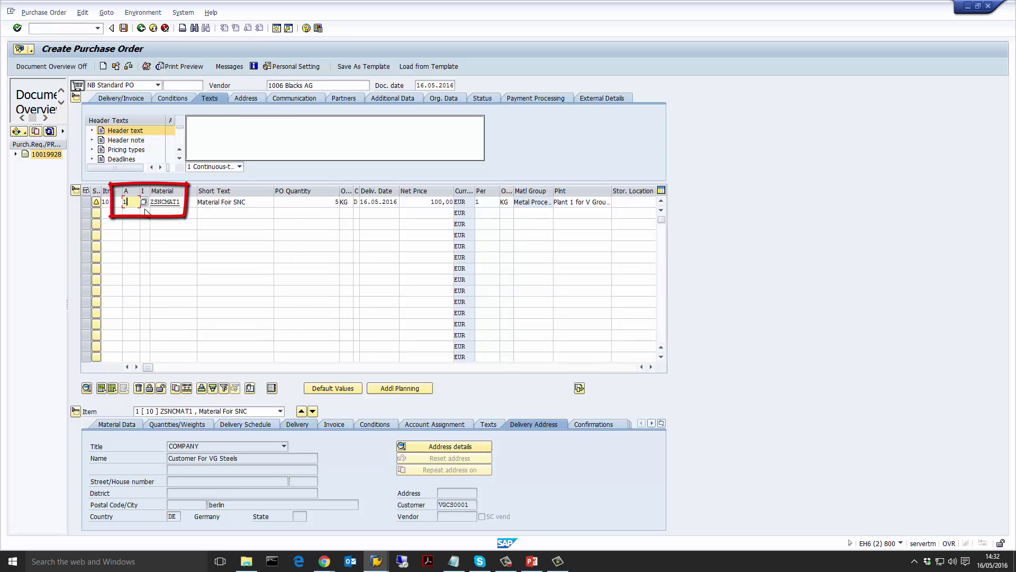
pyautogui.press('F4')
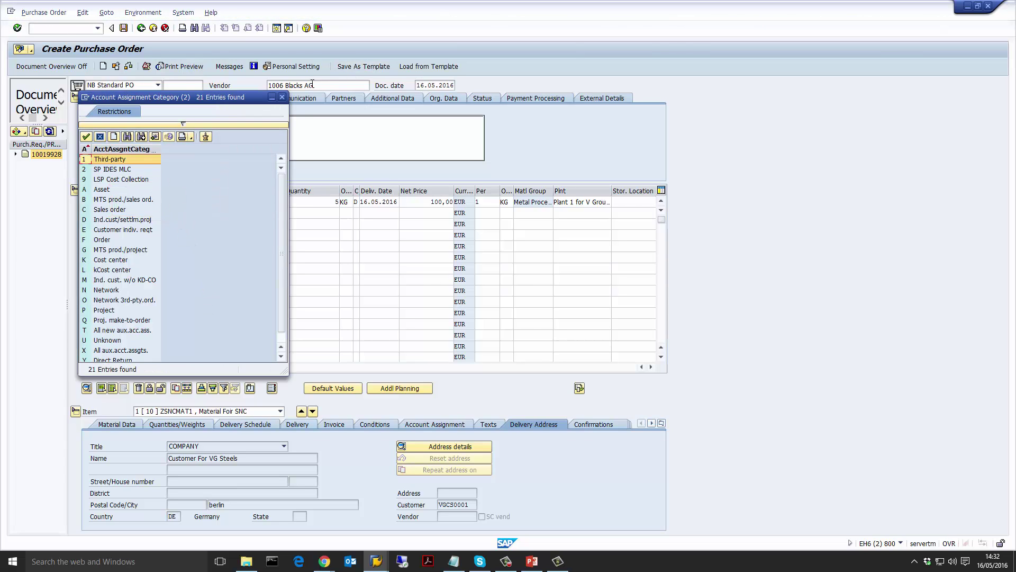
pyautogui.press('Return')
# Widen the item category column and look up the meaning of item 10's category S.
pyautogui.moveTo(148, 193); pyautogui.dragTo(160, 196)
pyautogui.click(164, 202)
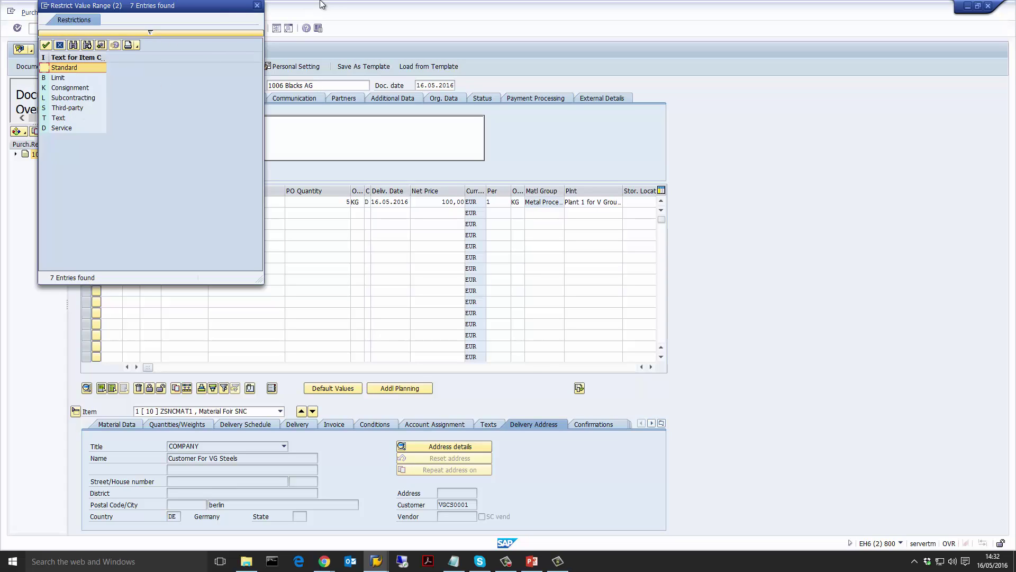
pyautogui.click(257, 10)
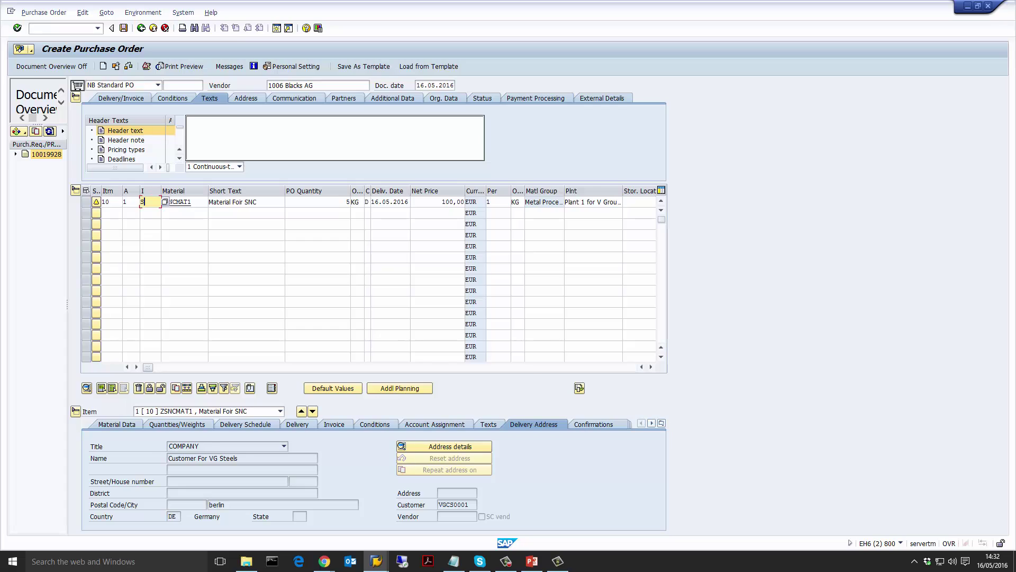
pyautogui.press('Return')
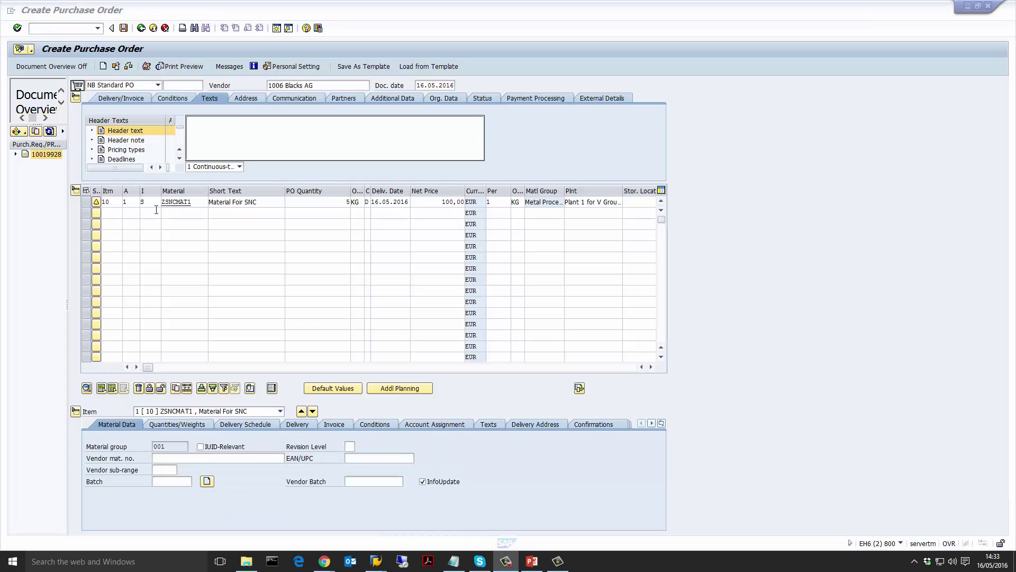
# Check item 10's material, order quantity and delivery date in the item overview, and open its delivery schedule.
pyautogui.click(174, 202)
pyautogui.click(312, 202)
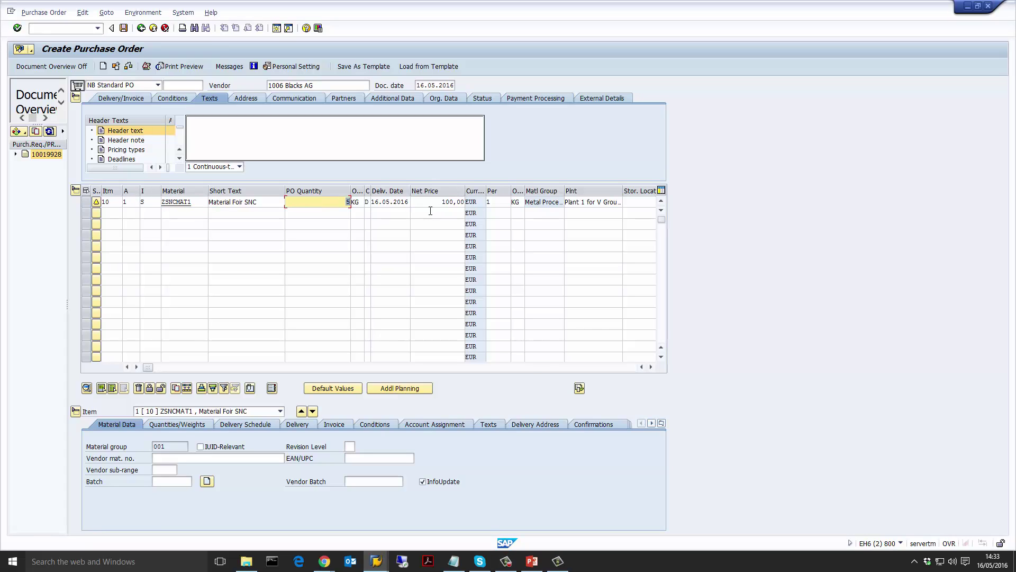
pyautogui.moveTo(387, 202); pyautogui.dragTo(331, 201)
pyautogui.press('Return')
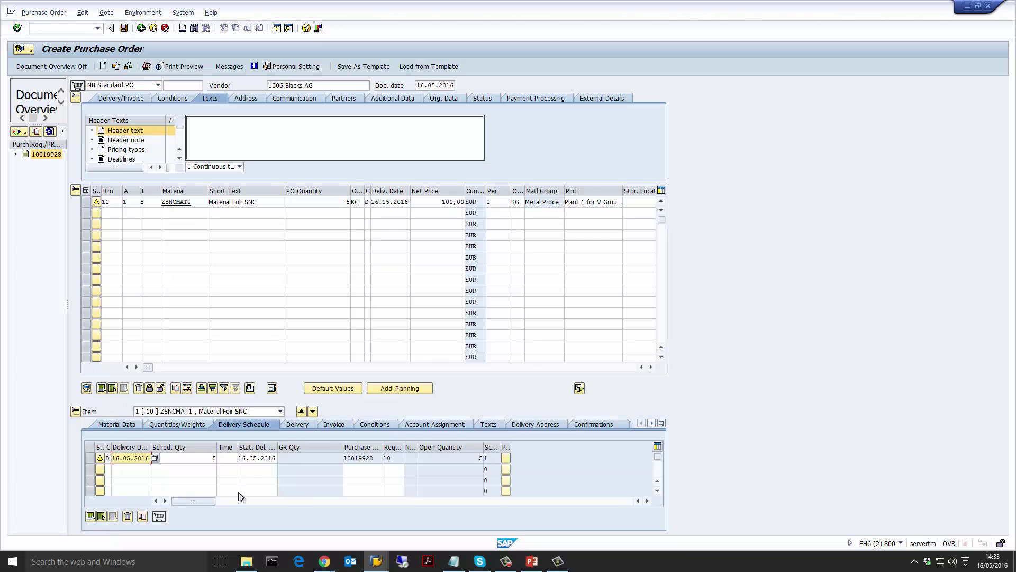
# Check the delivery dates of item 10's schedule line and review the messages about them.
pyautogui.click(250, 459)
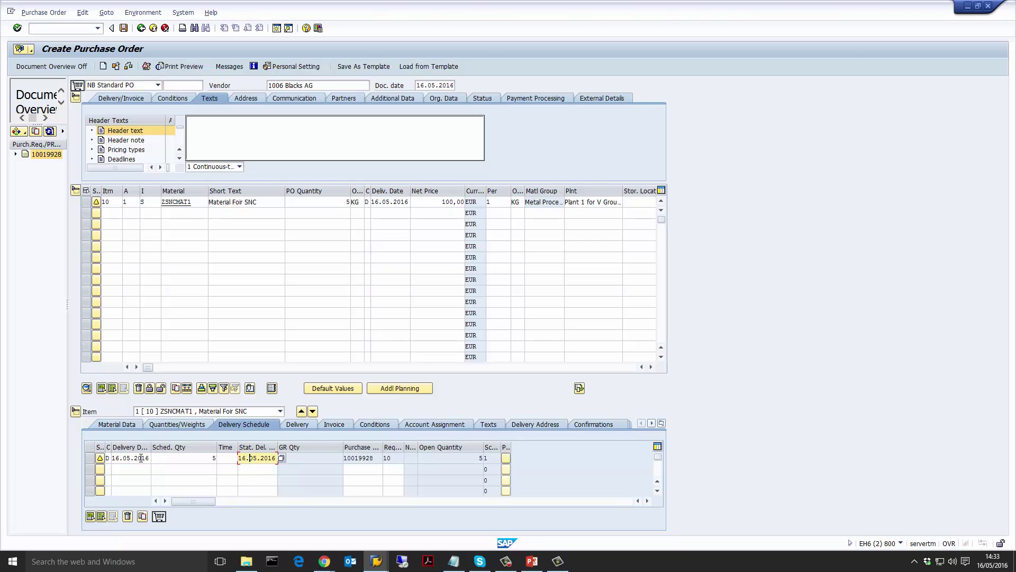
pyautogui.press('Return')
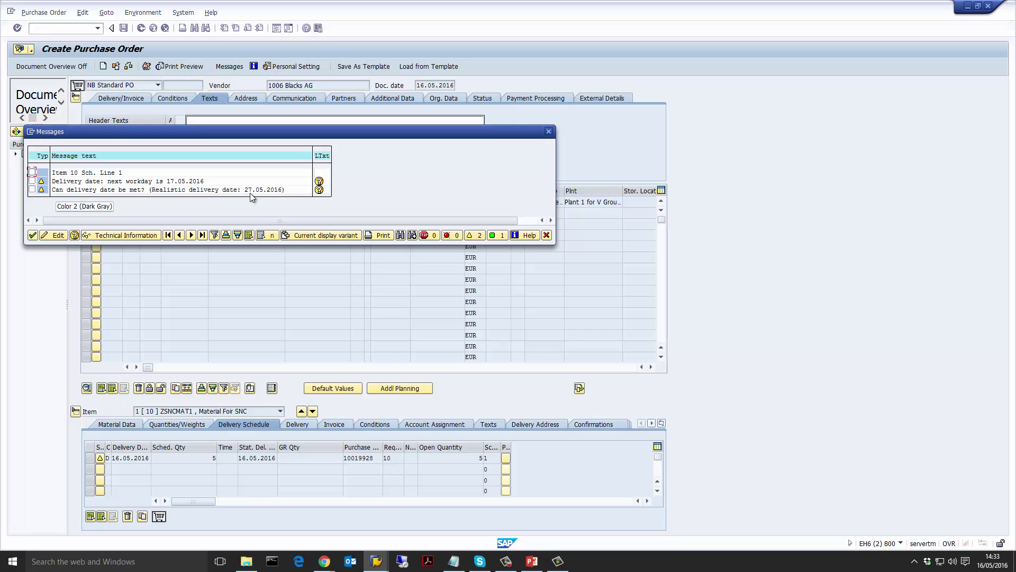
pyautogui.click(549, 235)
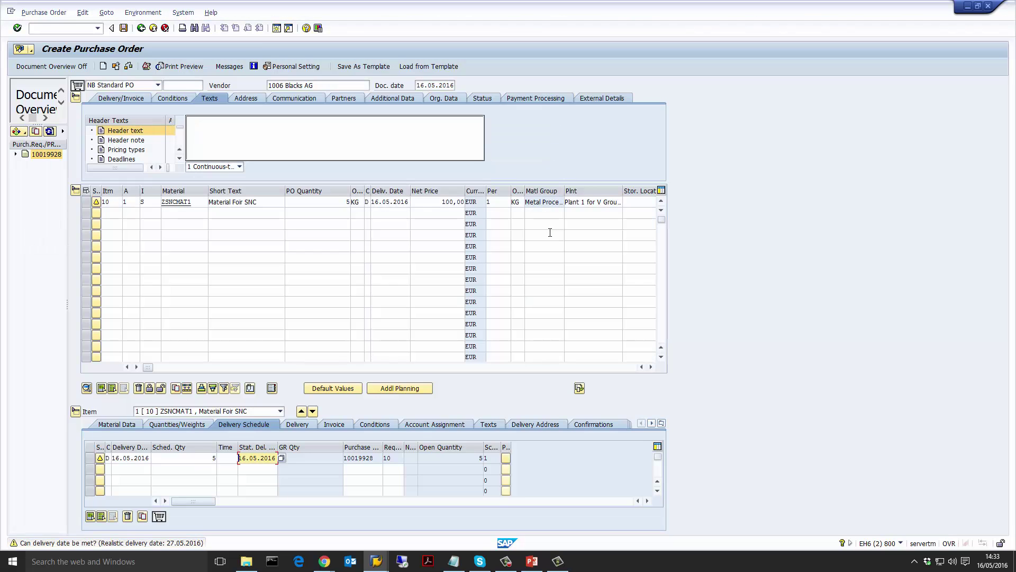
pyautogui.moveTo(121, 458); pyautogui.dragTo(201, 460)
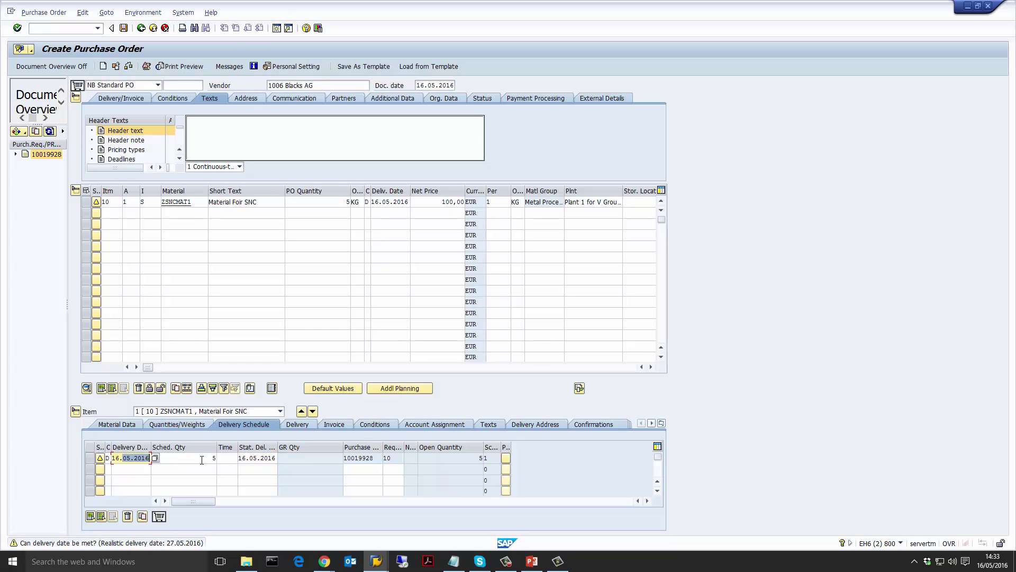
pyautogui.press('Return')
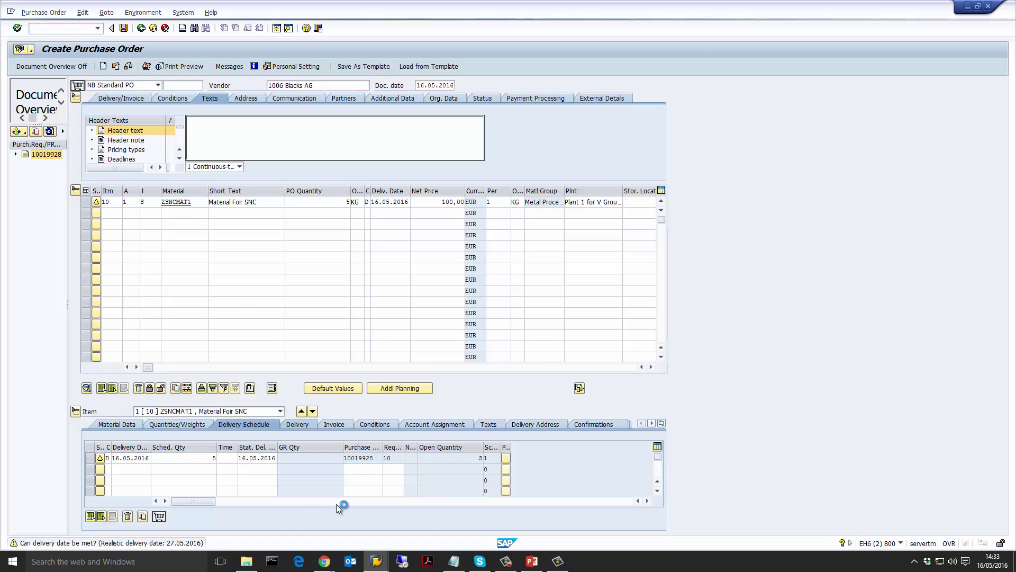
# Check the incoterms in item 10's delivery data and save the standard purchase order.
pyautogui.moveTo(414, 426); pyautogui.dragTo(324, 426)
pyautogui.click(401, 426)
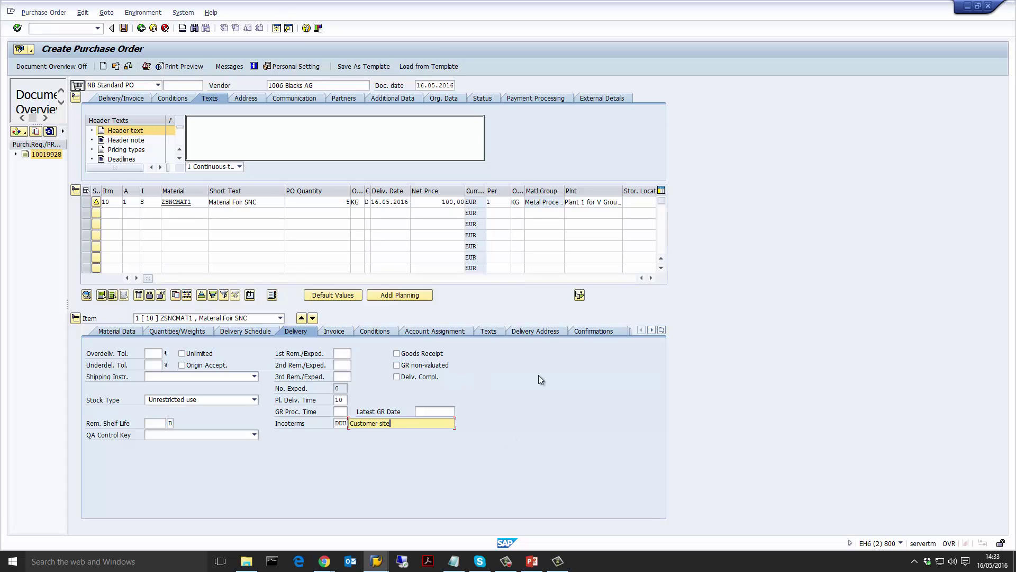
pyautogui.click(123, 29)
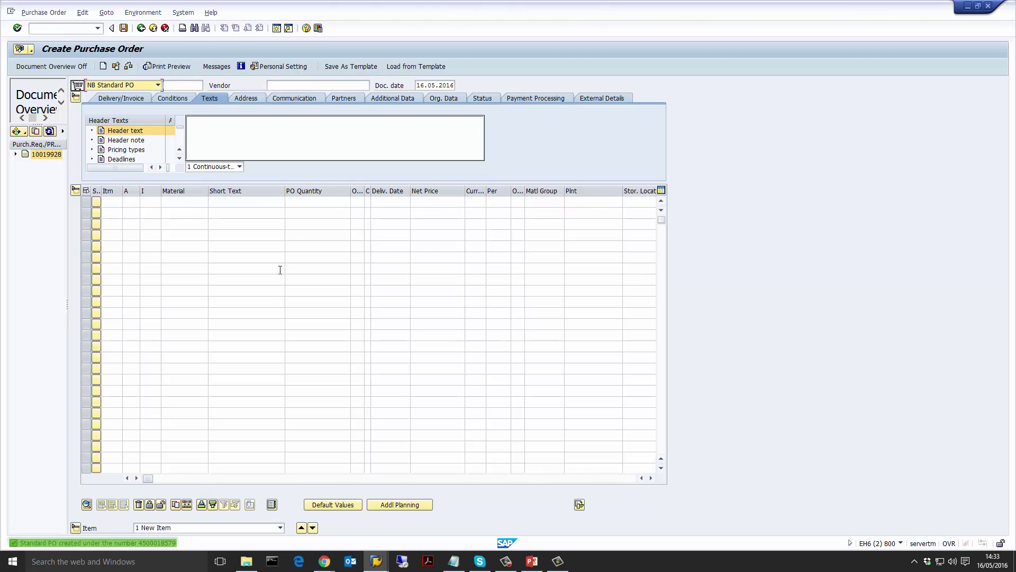
# Open the details of the save message, select the new purchase order number, and close the details.
pyautogui.click(221, 392)
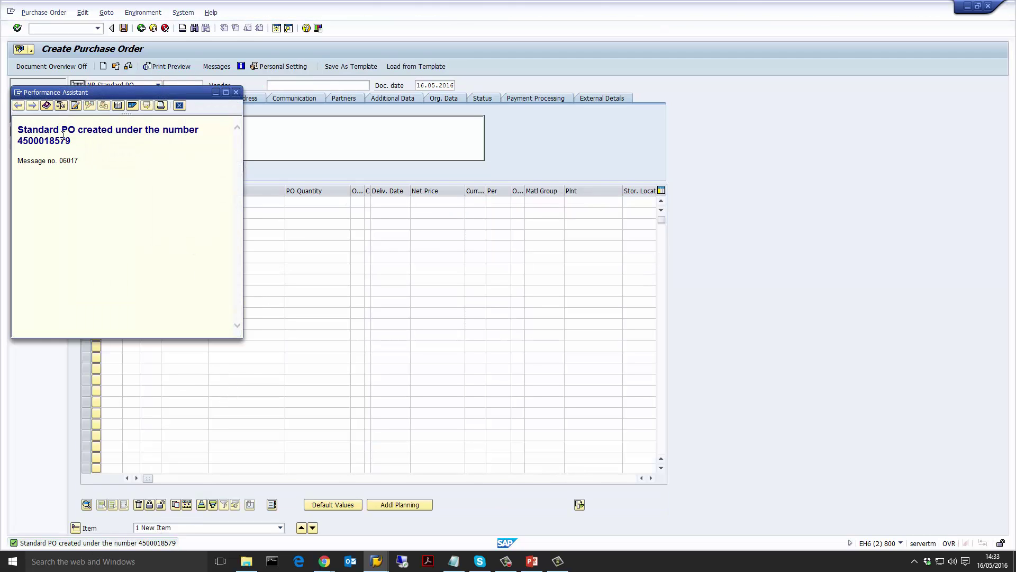
pyautogui.doubleClick(54, 140)
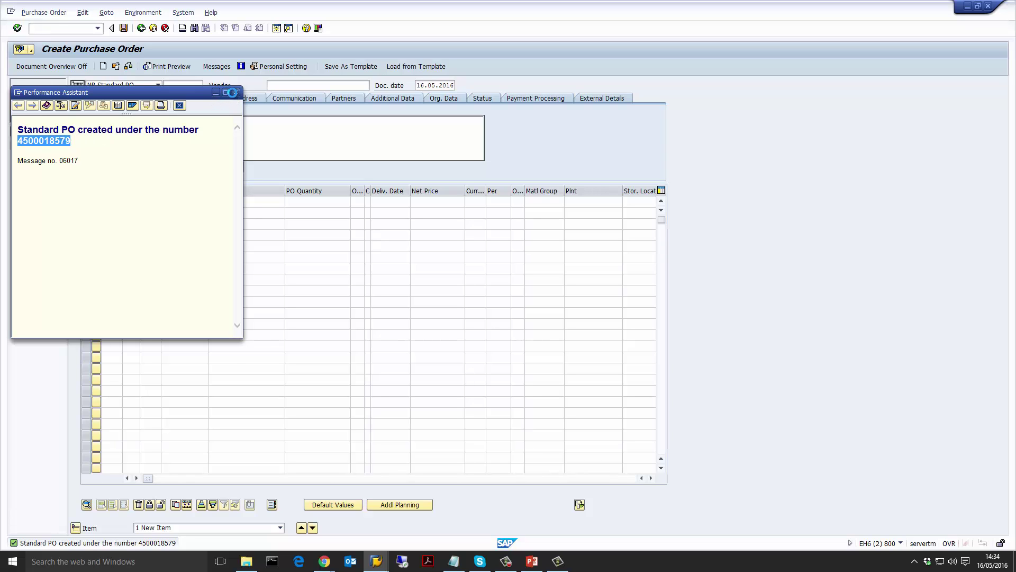
pyautogui.click(232, 93)
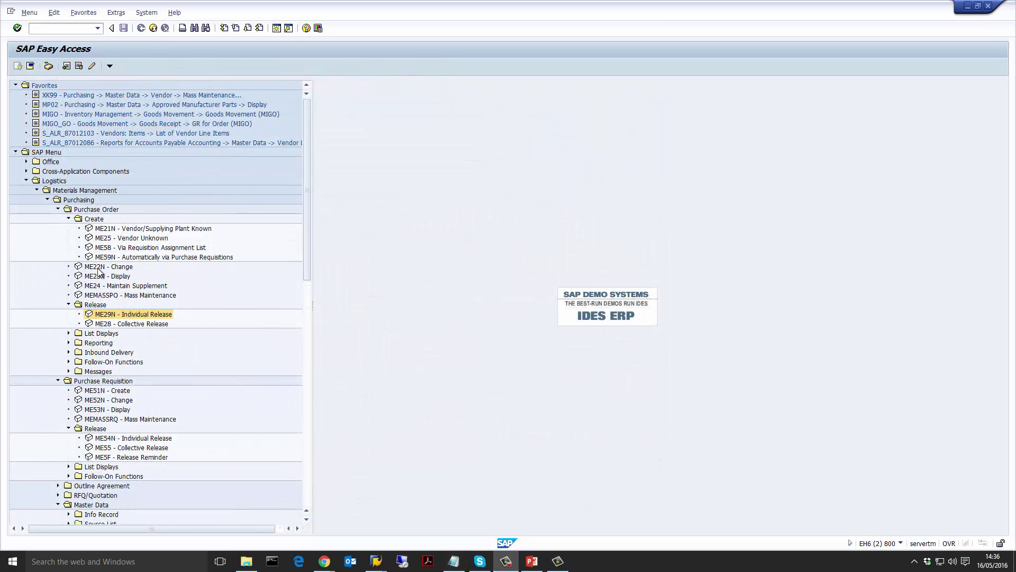
# Open the purchase order for change (ME22N) and set item 10's scheduled delivery date to 01.06.2016.
pyautogui.doubleClick(98, 268)
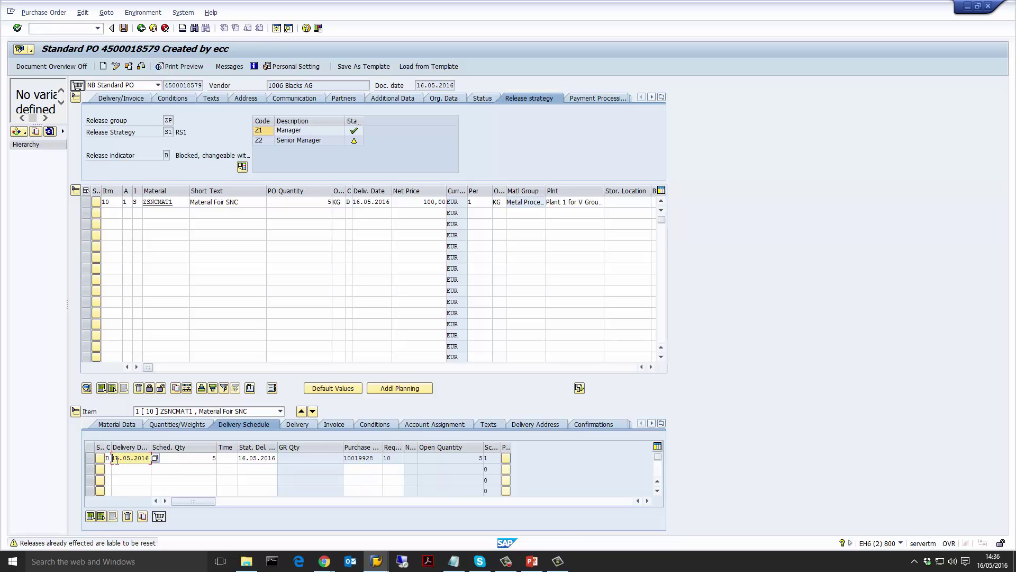
pyautogui.click(156, 457)
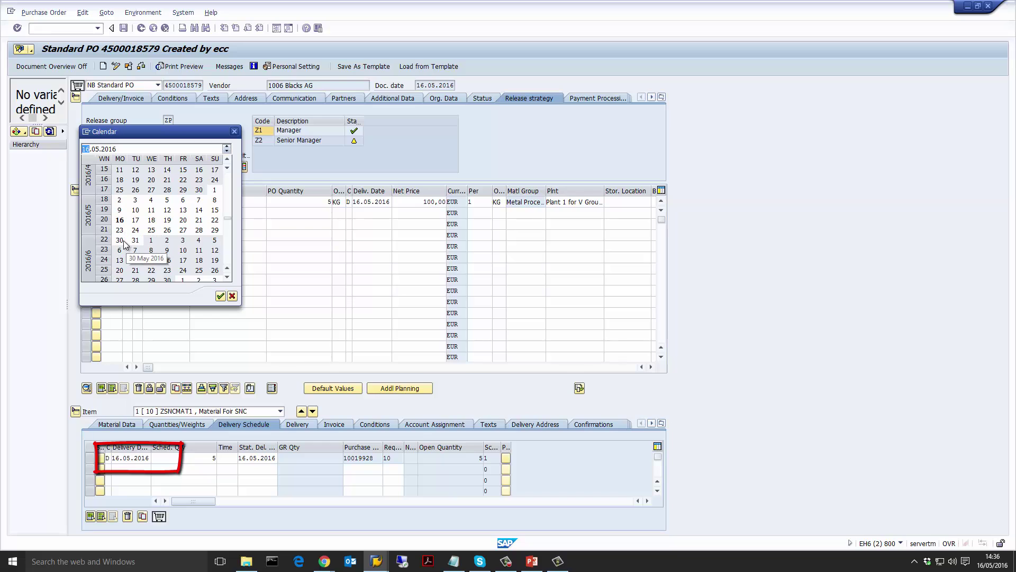
pyautogui.click(151, 239)
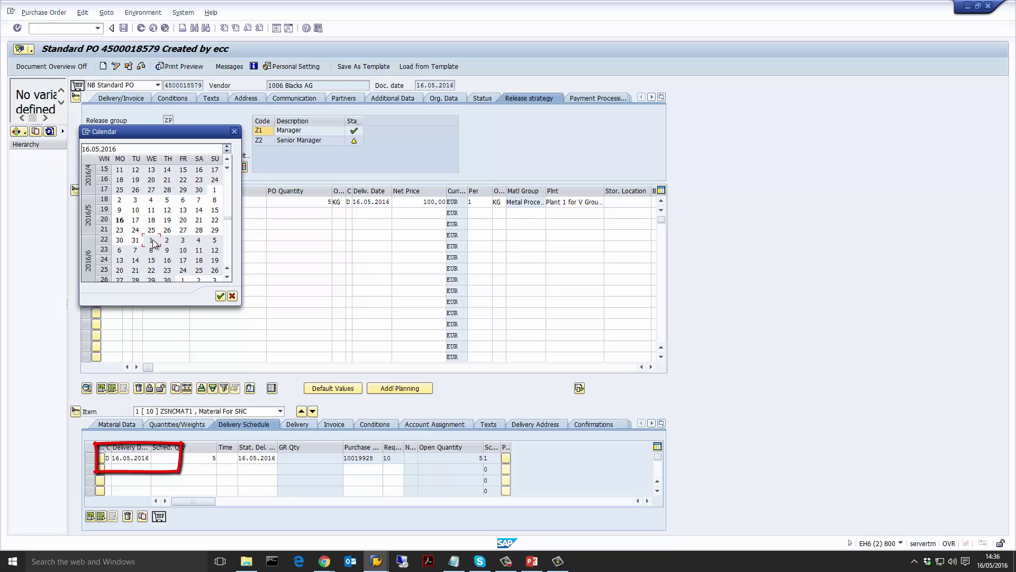
pyautogui.press('Return')
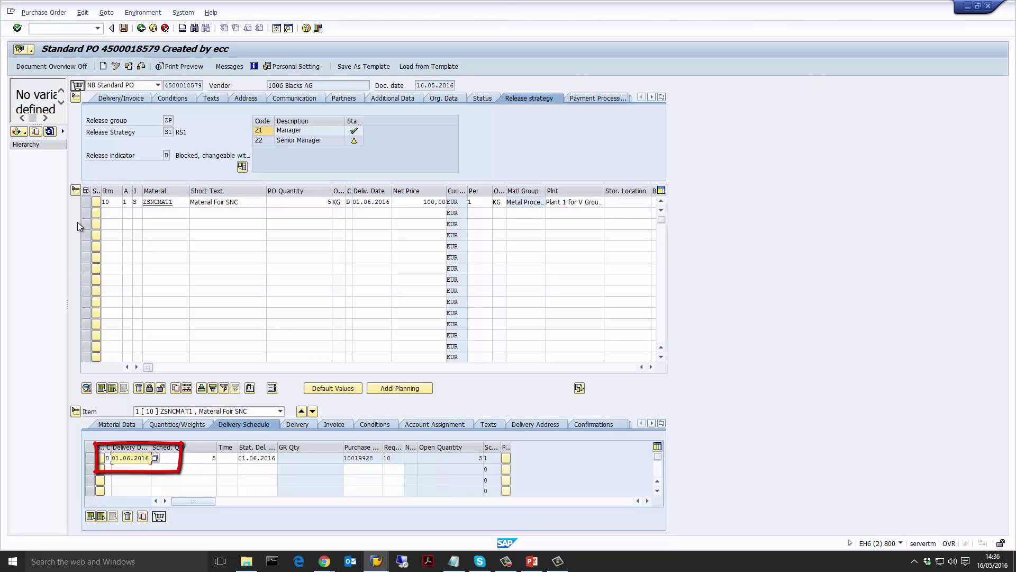
# Save the changed purchase order and open the third-party sales order for display with transaction VA03.
pyautogui.click(281, 219)
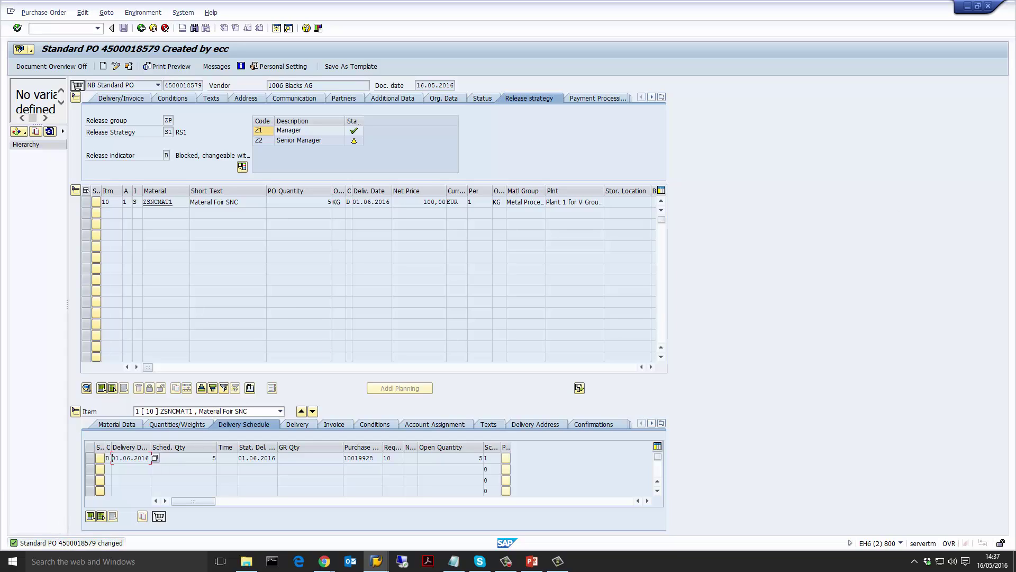
pyautogui.click(75, 29)
pyautogui.write('/nva03')
pyautogui.press('Return')
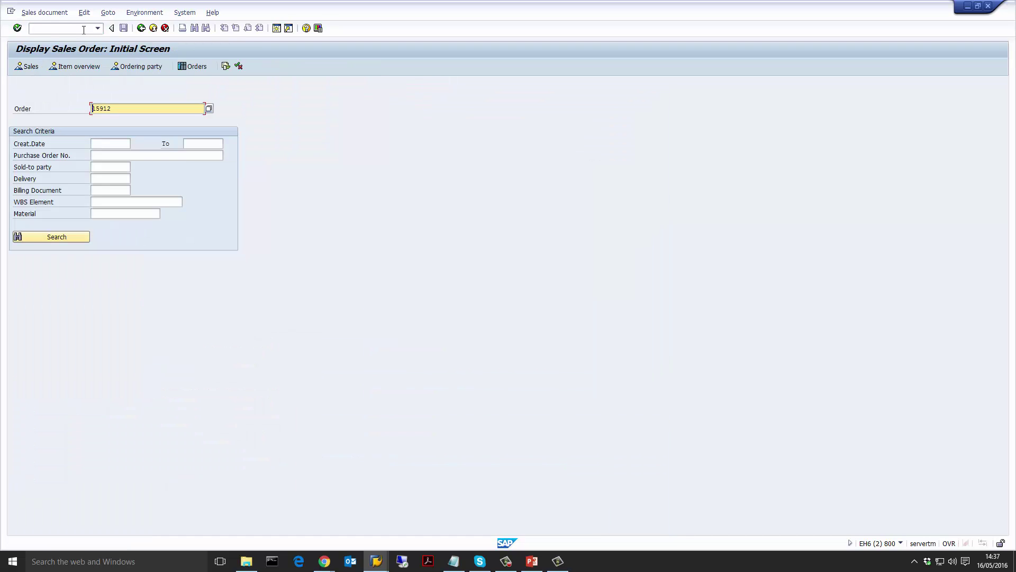
pyautogui.press('Return')
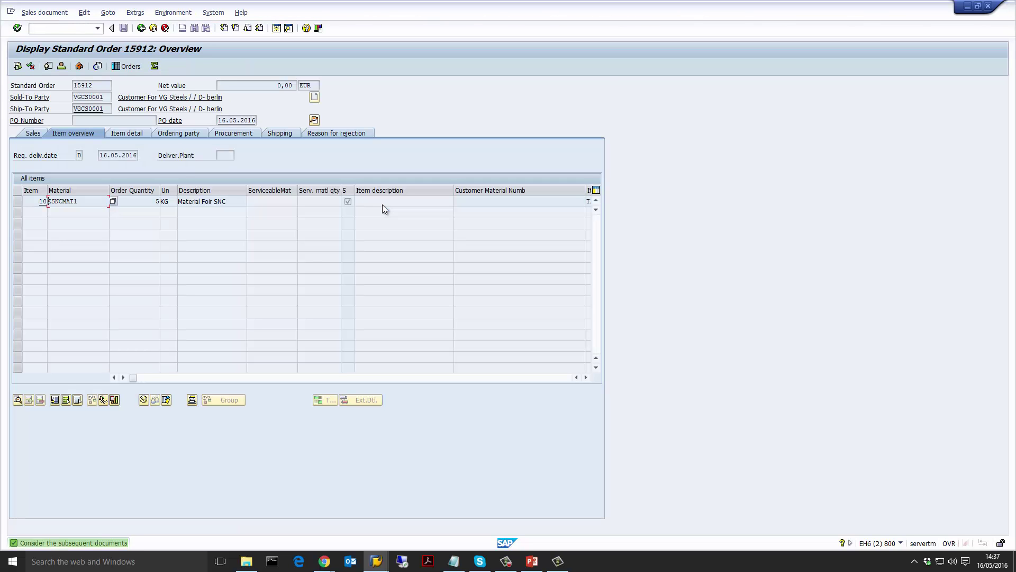
# Open the schedule lines of the sales order's item 10 and check the delivery date on the second line.
pyautogui.doubleClick(137, 204)
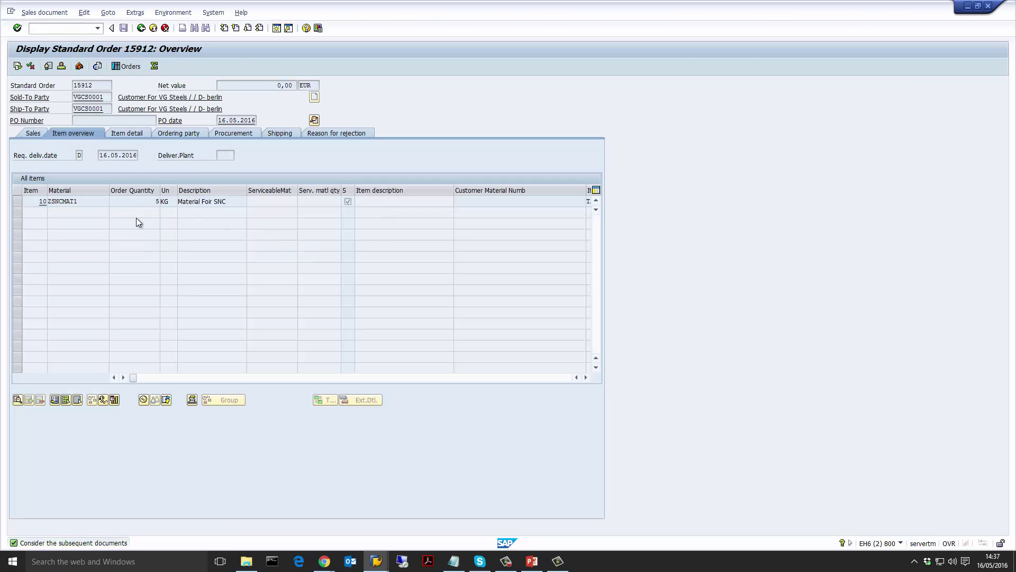
pyautogui.click(455, 109)
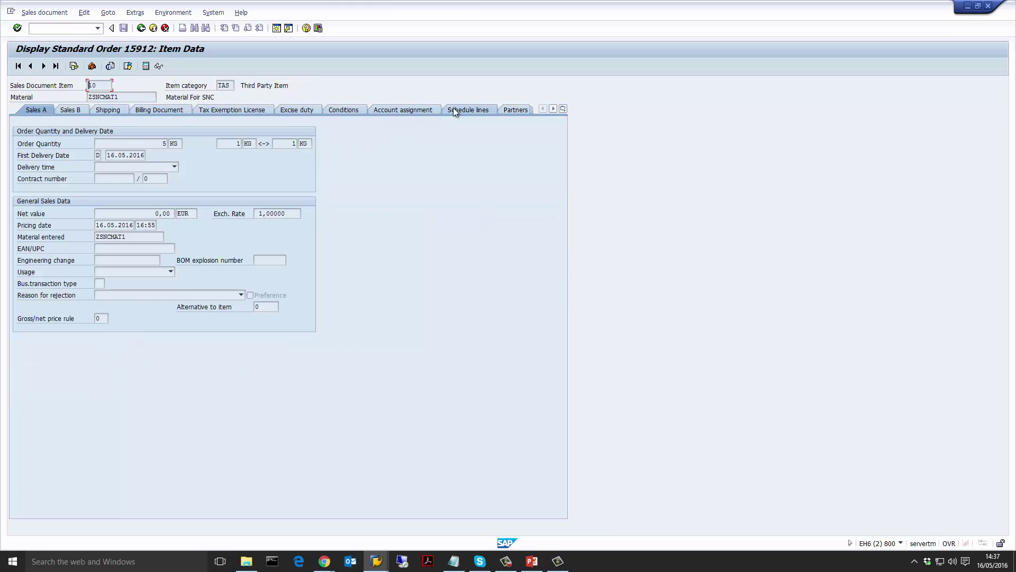
pyautogui.moveTo(49, 201)
pyautogui.mouseDown()
pyautogui.moveTo(22, 203)
pyautogui.moveTo(68, 202)
pyautogui.mouseUp()
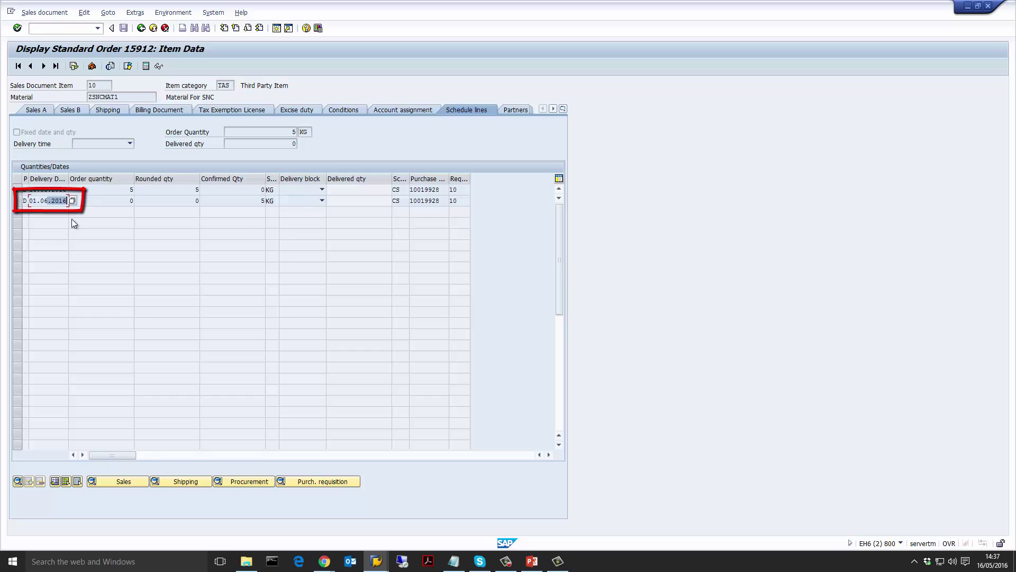